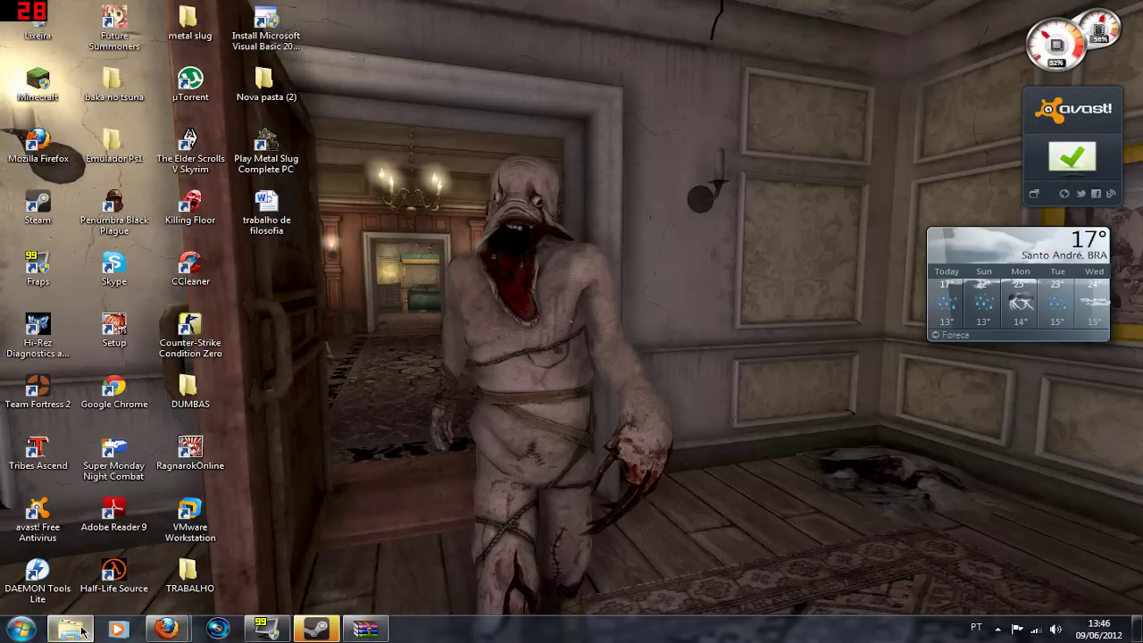
Open the Arquivos de Programas folder on Disco Local (C:) in the file explorer, widening the file list
{"action": "left_click", "coordinate": [71, 630]}
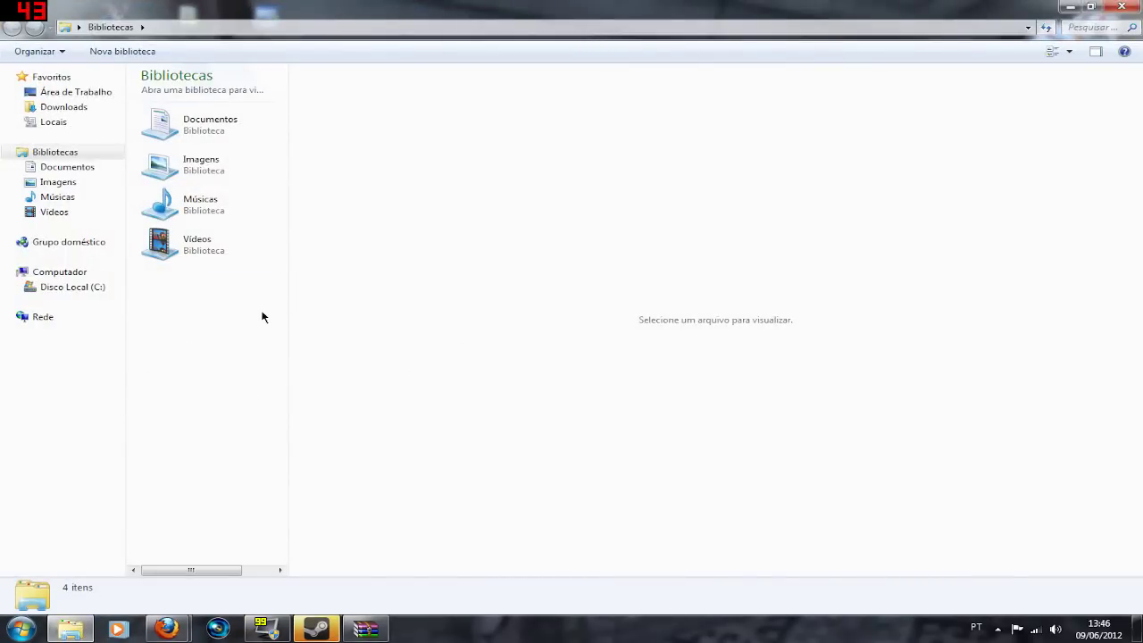
{"action": "left_click", "coordinate": [59, 271]}
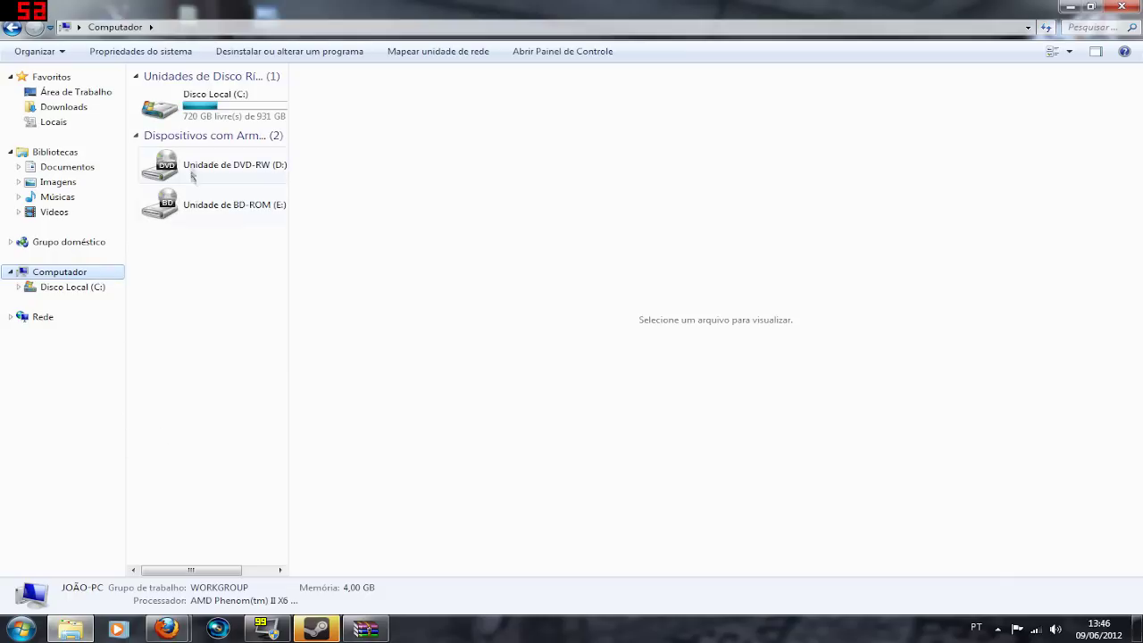
{"action": "left_click_drag", "start_coordinate": [291, 313], "coordinate": [972, 293]}
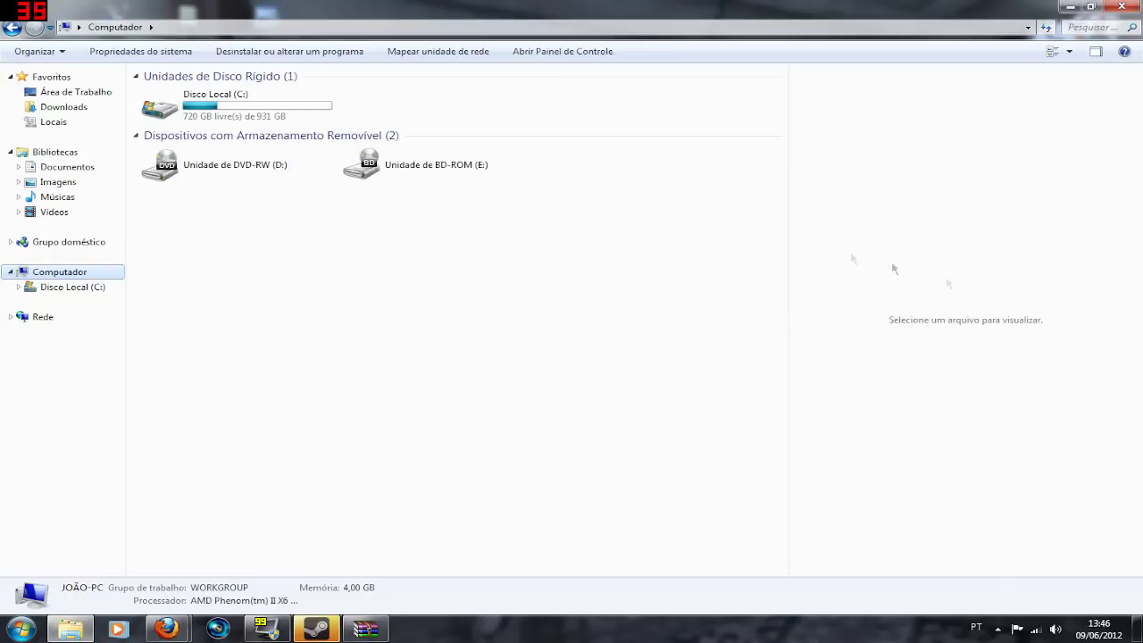
{"action": "double_click", "coordinate": [268, 109]}
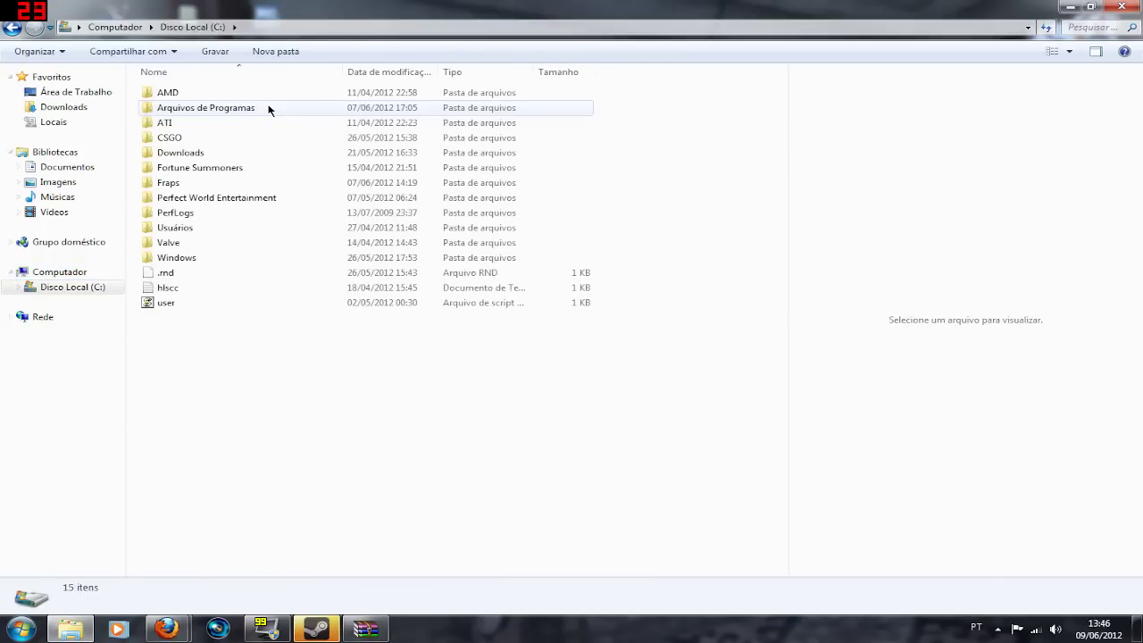
{"action": "double_click", "coordinate": [268, 109]}
Go into Steam, steamapps, the account's folder and team fortress 2, and open the tf folder
{"action": "scroll", "coordinate": [279, 178], "scroll_direction": "down", "scroll_amount": 14}
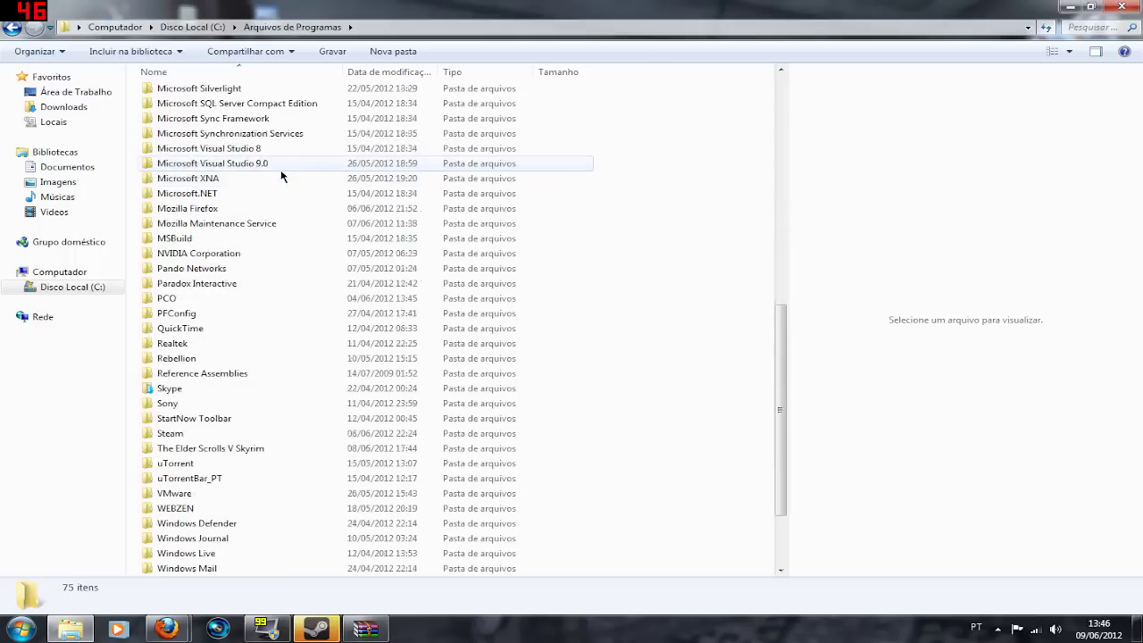
{"action": "double_click", "coordinate": [206, 329]}
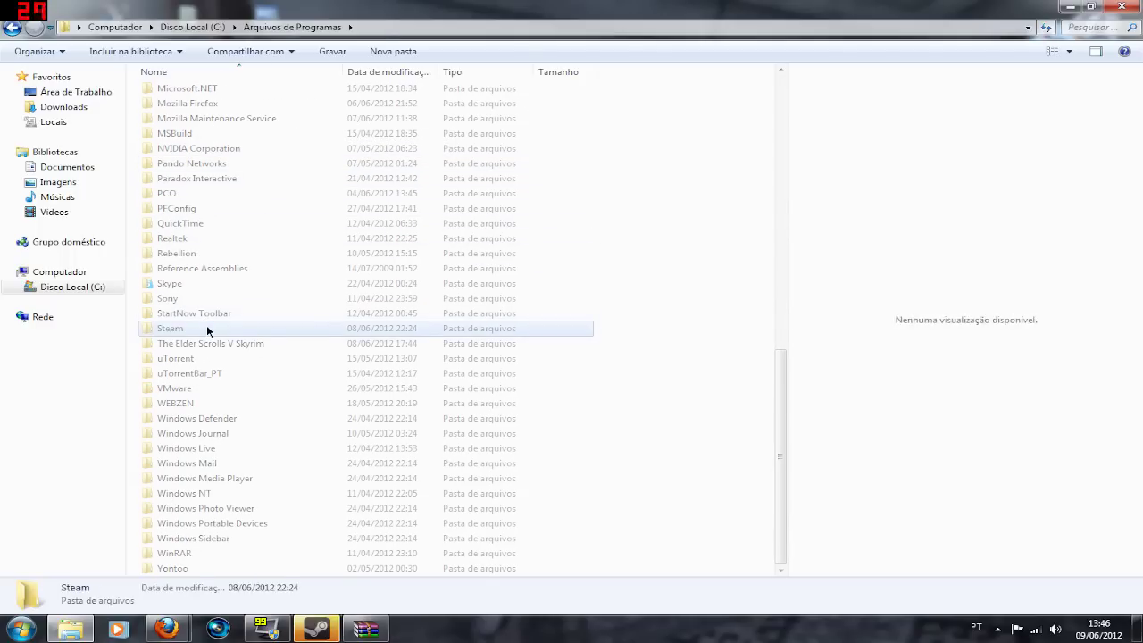
{"action": "double_click", "coordinate": [207, 290]}
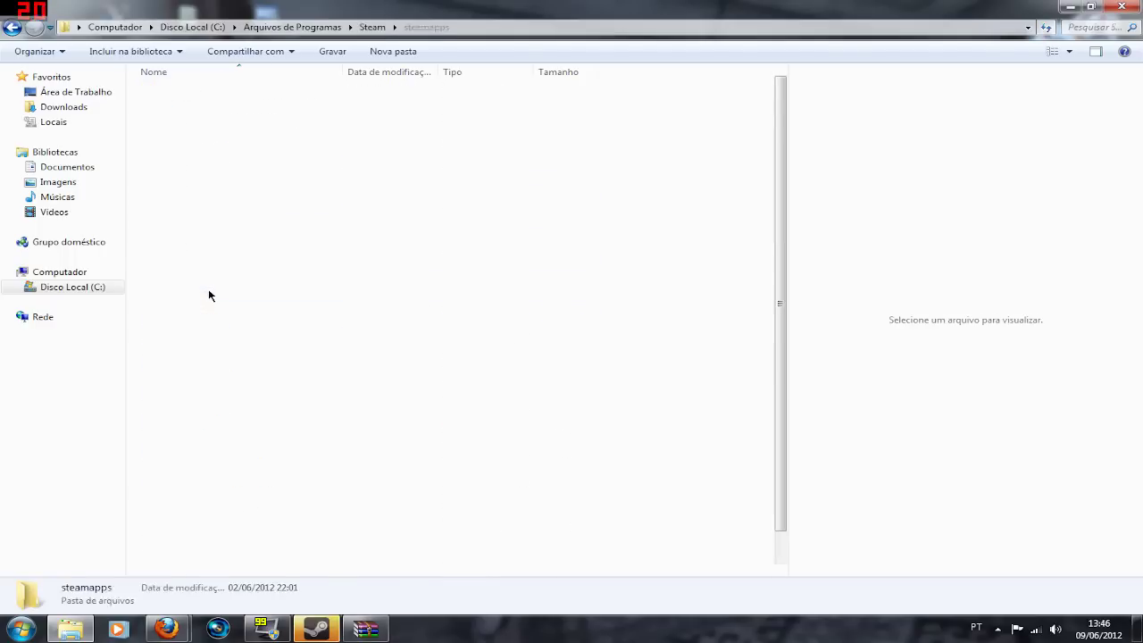
{"action": "double_click", "coordinate": [195, 169]}
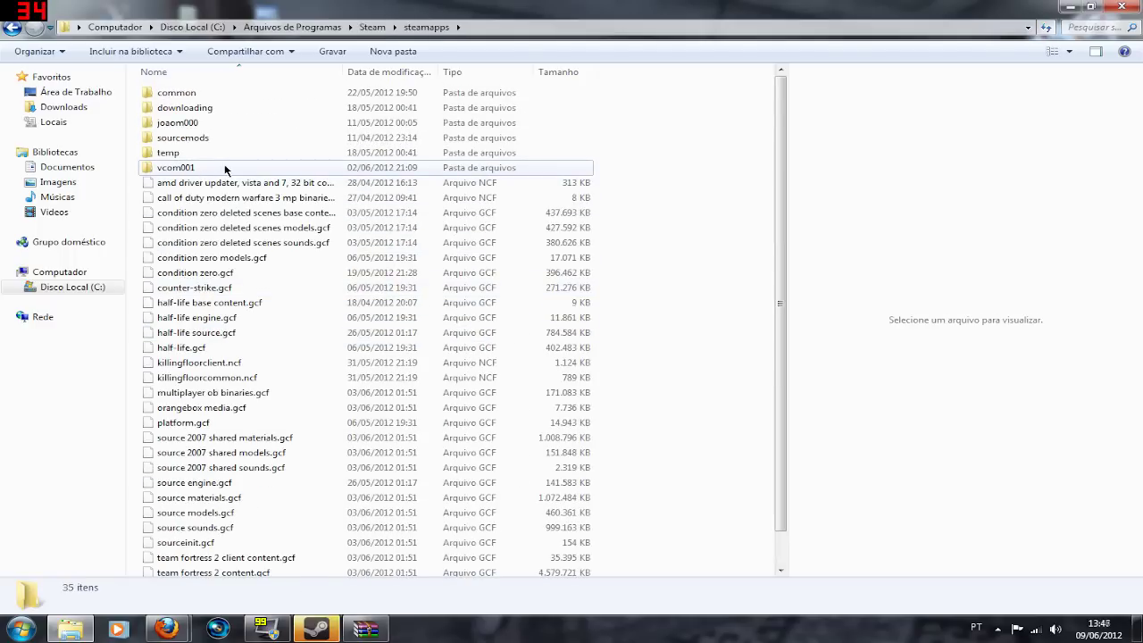
{"action": "double_click", "coordinate": [237, 167]}
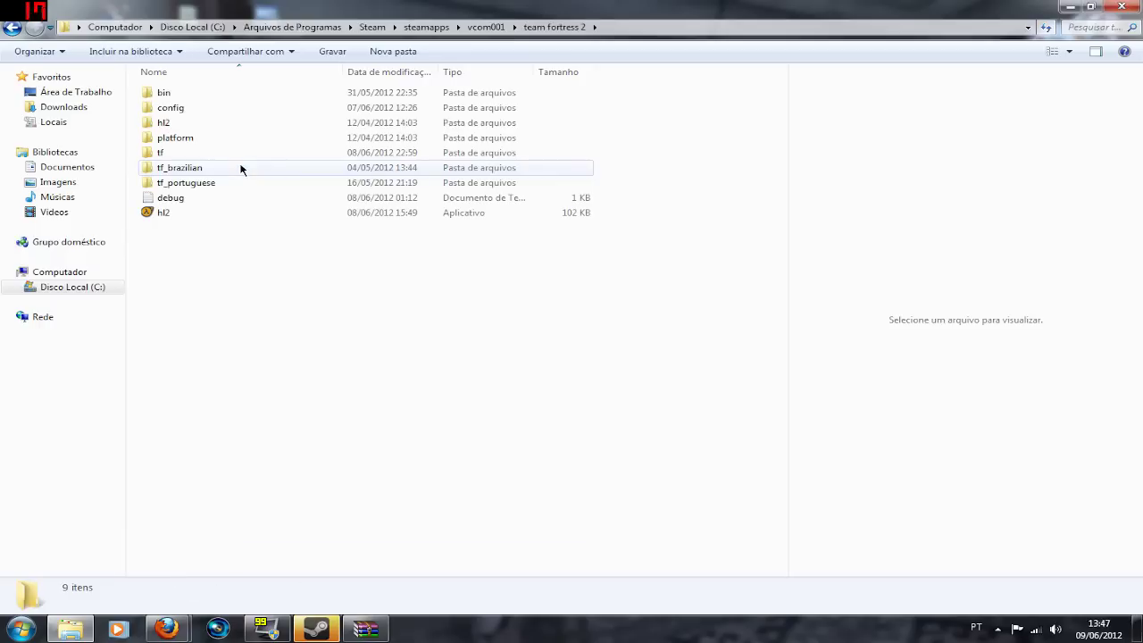
{"action": "left_click", "coordinate": [234, 153]}
{"action": "double_click", "coordinate": [234, 152]}
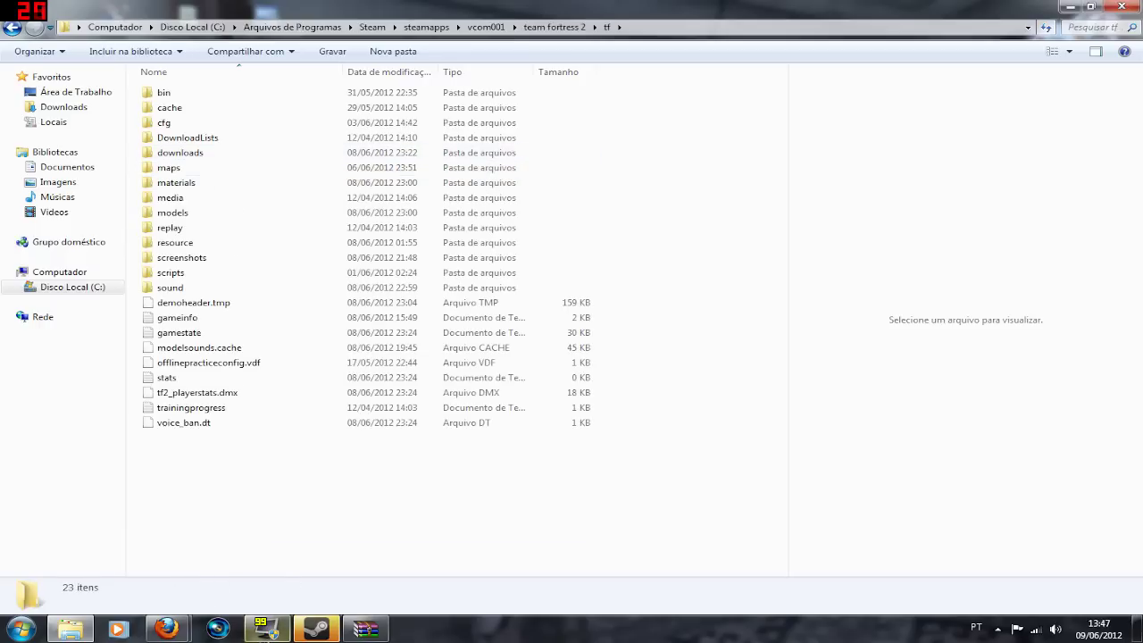
Switch to Firefox and open the Hit Indicator category of the GameBanana Team Fortress 2 sounds
{"action": "mouse_move", "coordinate": [166, 629]}
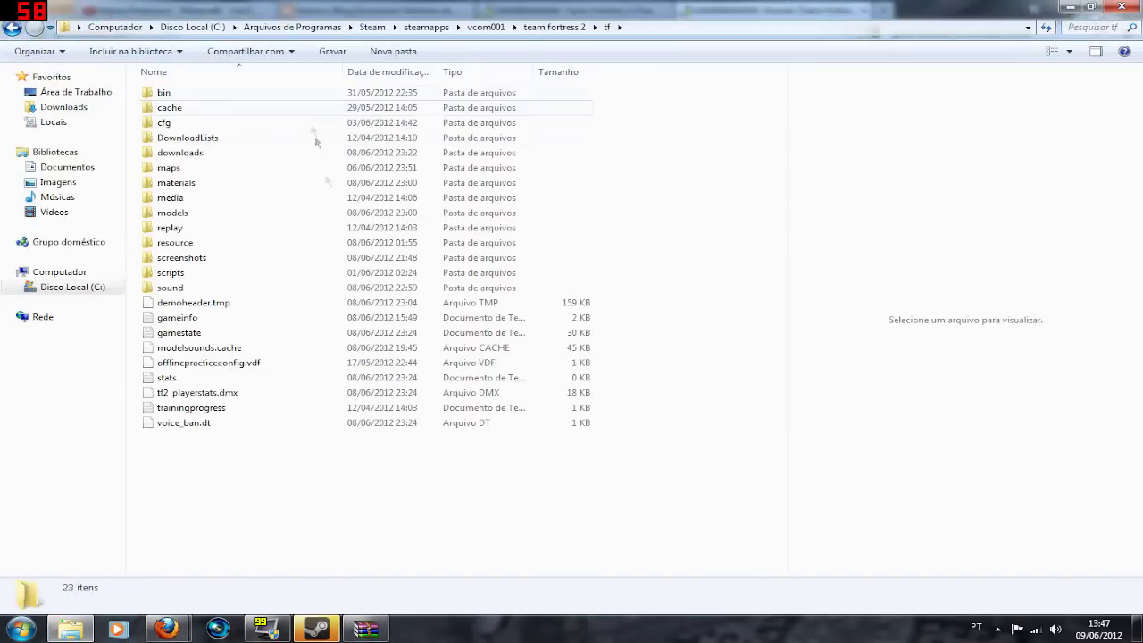
{"action": "left_click", "coordinate": [166, 632]}
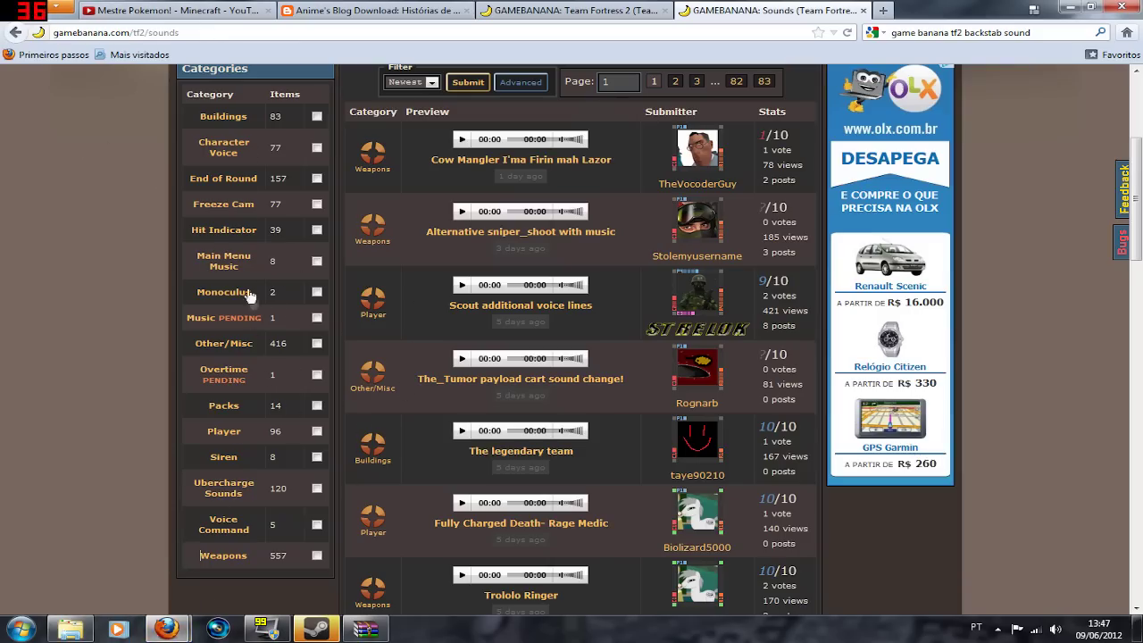
{"action": "left_click", "coordinate": [234, 233]}
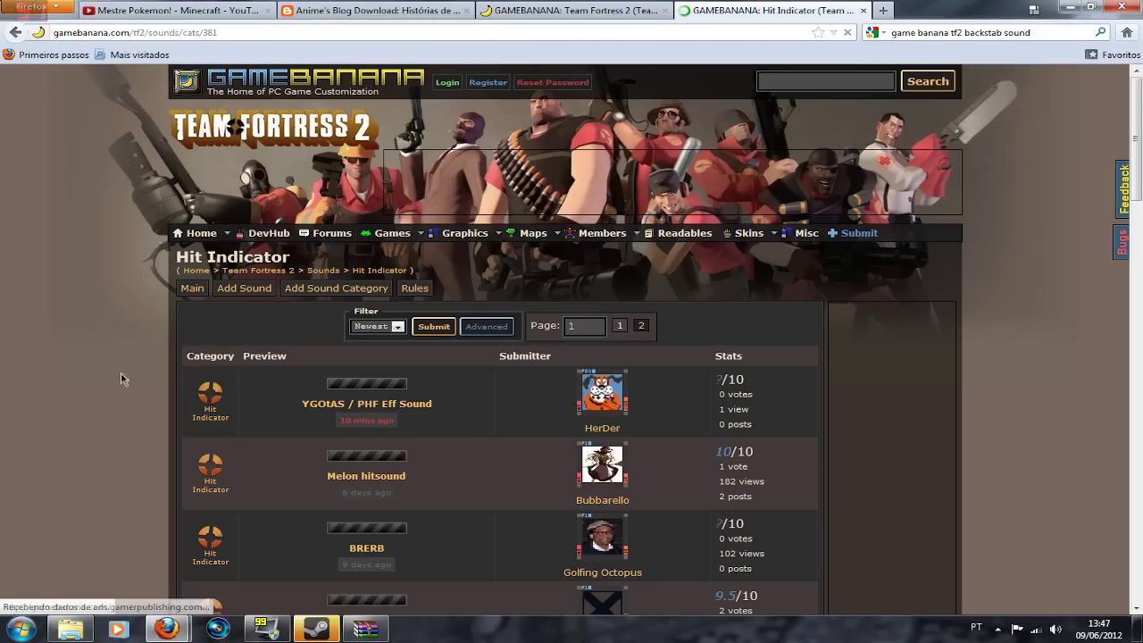
Browse the Hit Indicator sounds and play previews such as Engineer Wah?, Cave Story and Megaman Classic
{"action": "scroll", "coordinate": [122, 377], "scroll_direction": "down", "scroll_amount": 5}
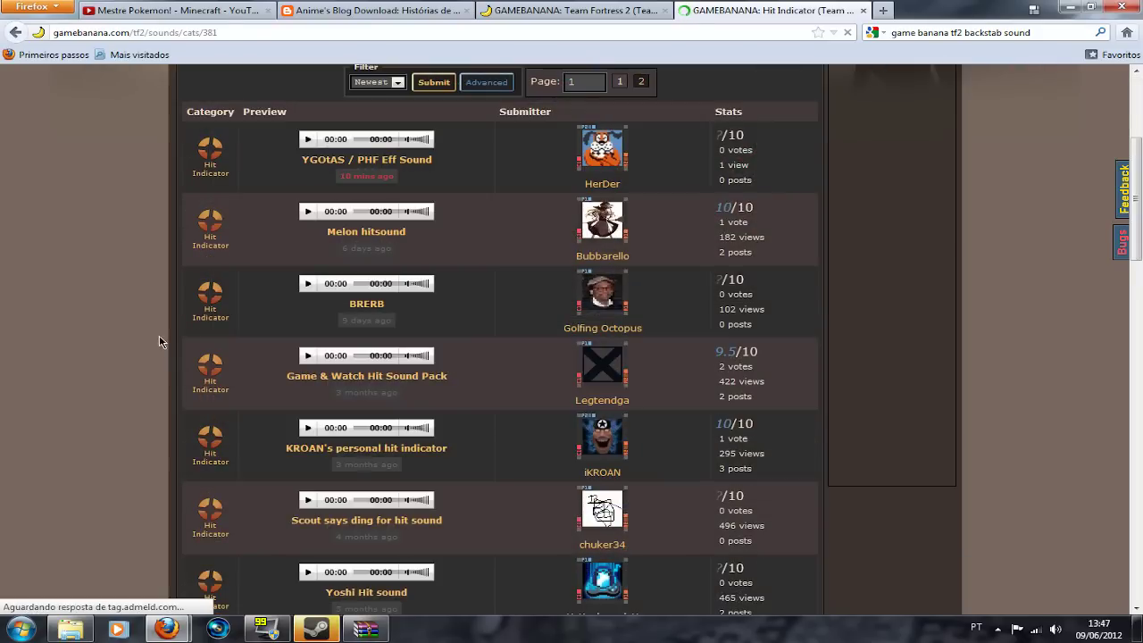
{"action": "scroll", "coordinate": [142, 357], "scroll_direction": "down", "scroll_amount": 3}
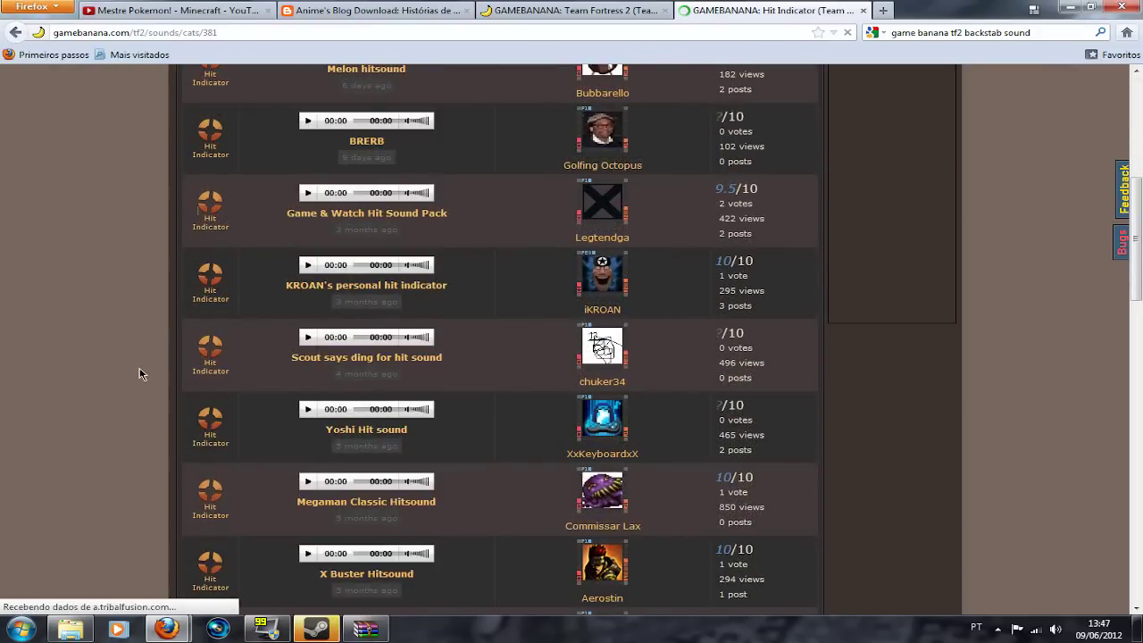
{"action": "scroll", "coordinate": [139, 370], "scroll_direction": "down", "scroll_amount": 3}
{"action": "scroll", "coordinate": [141, 375], "scroll_direction": "down", "scroll_amount": 5}
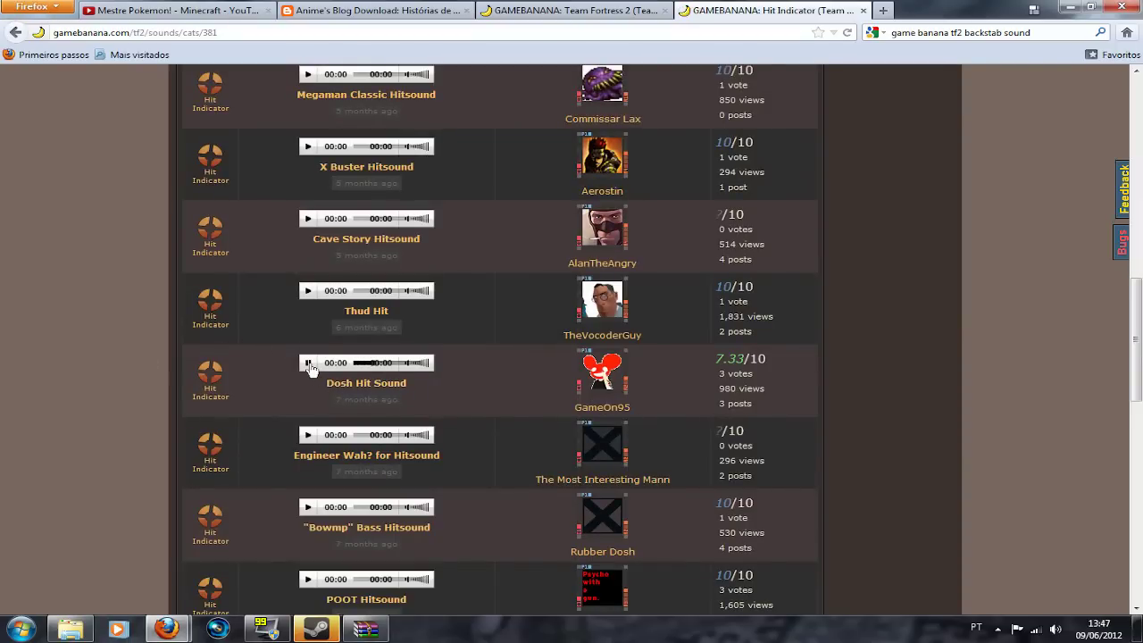
{"action": "left_click", "coordinate": [309, 437]}
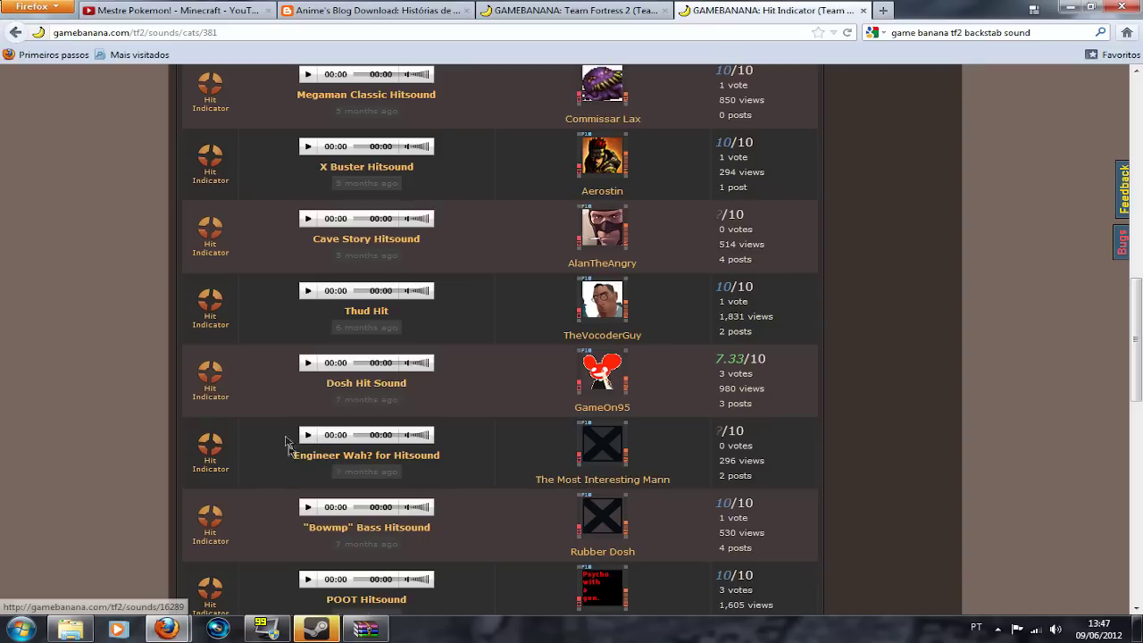
{"action": "left_click", "coordinate": [307, 218]}
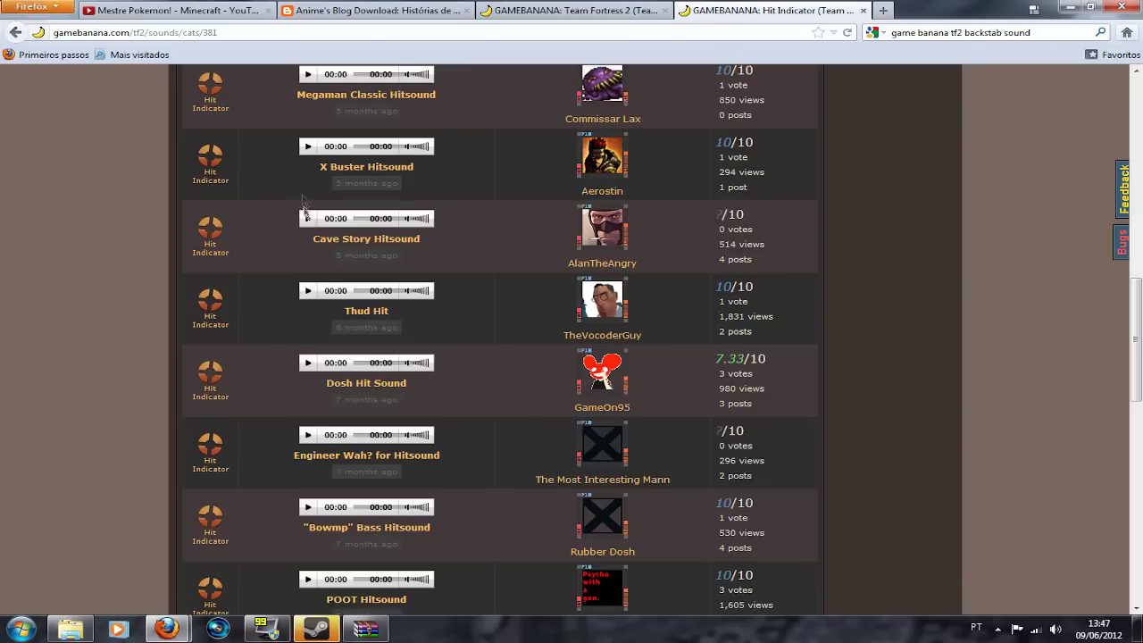
{"action": "scroll", "coordinate": [258, 181], "scroll_direction": "up", "scroll_amount": 2}
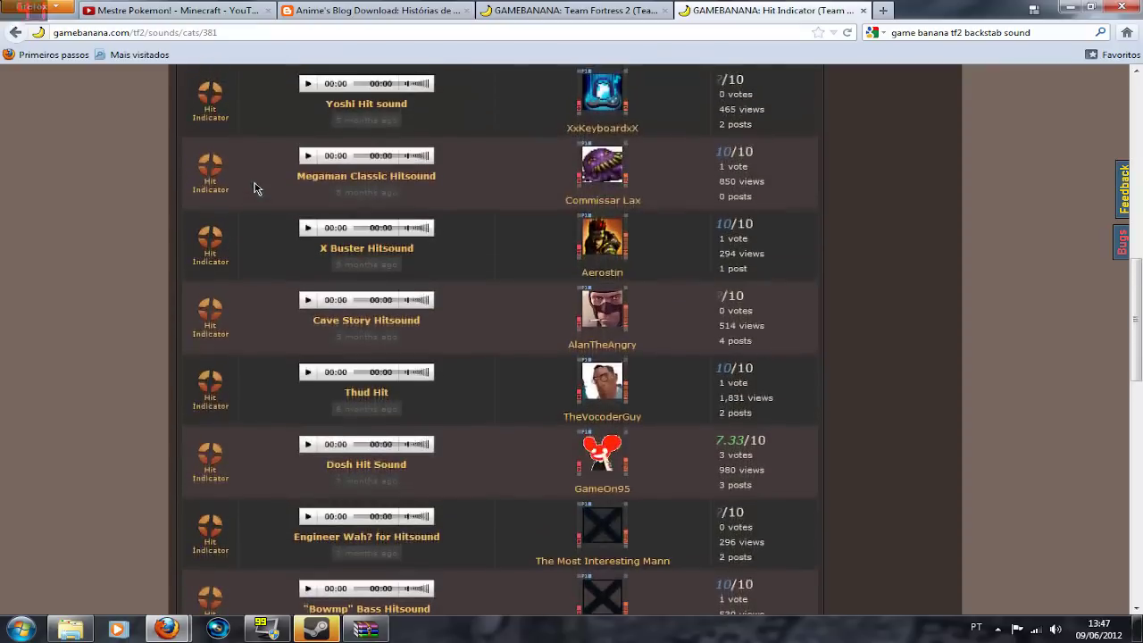
{"action": "left_click", "coordinate": [308, 156]}
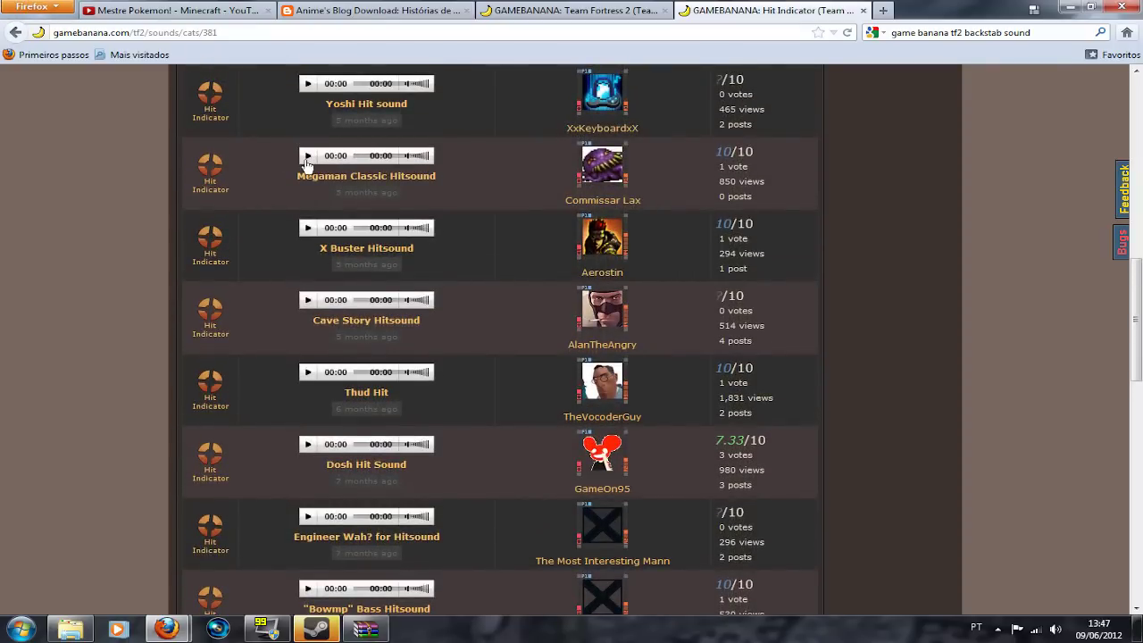
{"action": "scroll", "coordinate": [255, 184], "scroll_direction": "up", "scroll_amount": 4}
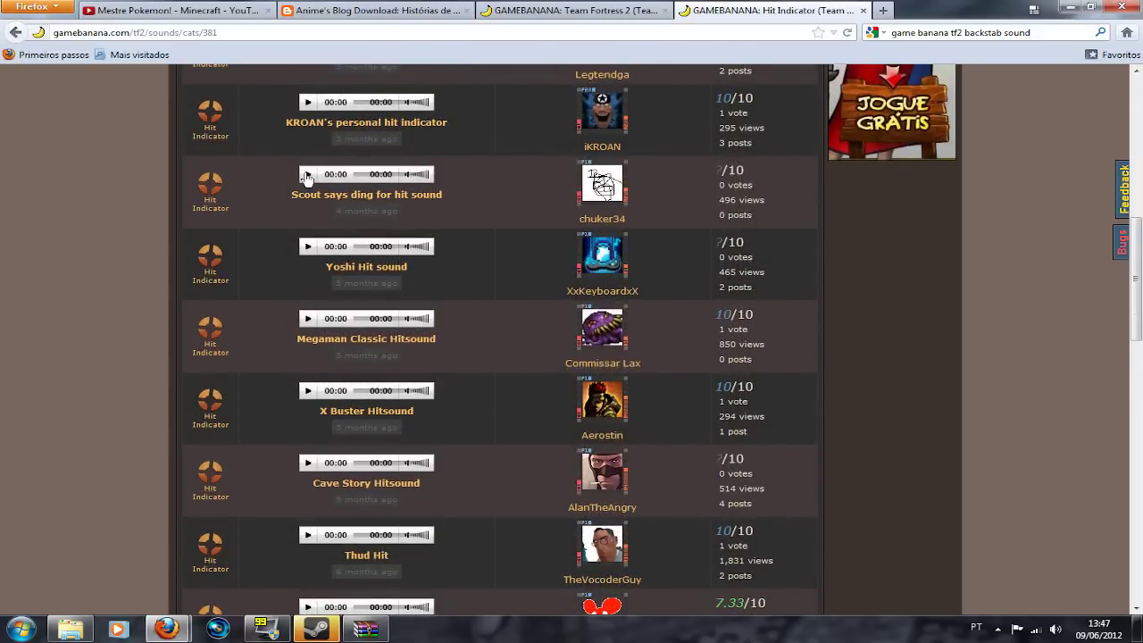
{"action": "scroll", "coordinate": [306, 176], "scroll_direction": "up", "scroll_amount": 2}
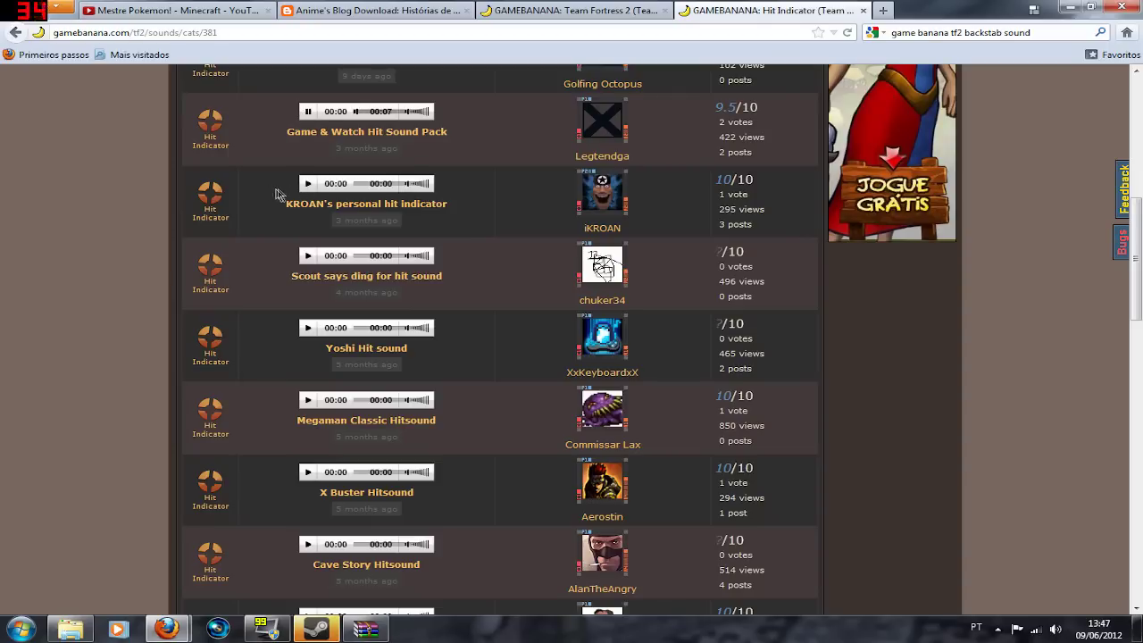
{"action": "scroll", "coordinate": [262, 191], "scroll_direction": "up", "scroll_amount": 2}
{"action": "scroll", "coordinate": [288, 225], "scroll_direction": "down", "scroll_amount": 10}
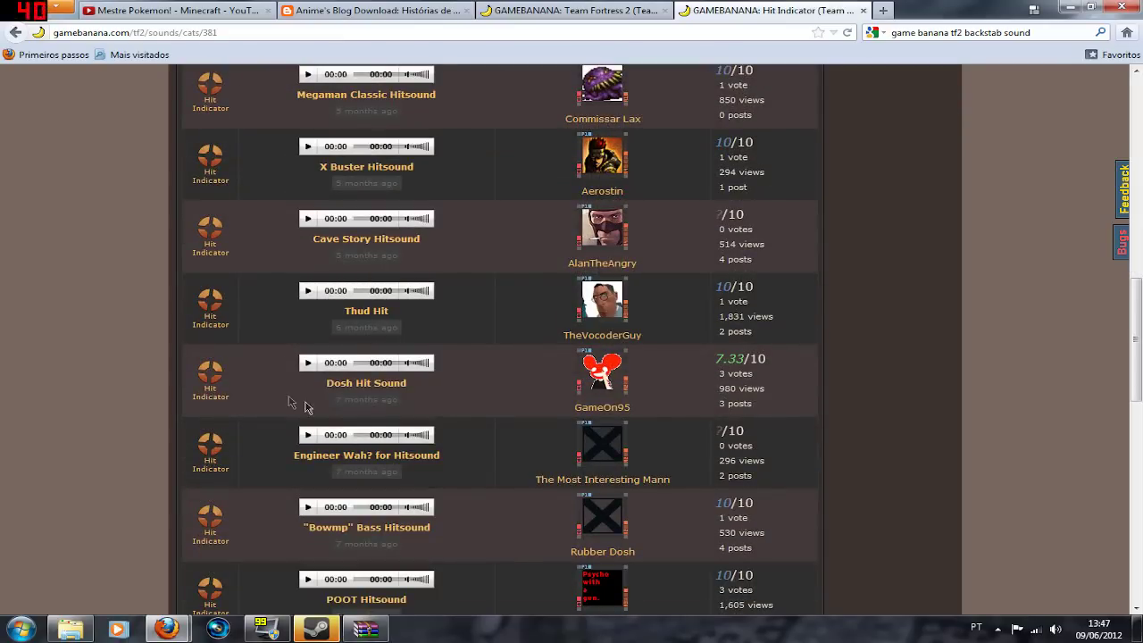
Open the Dosh Hit Sound page, play its preview and request the download
{"action": "left_click", "coordinate": [366, 388]}
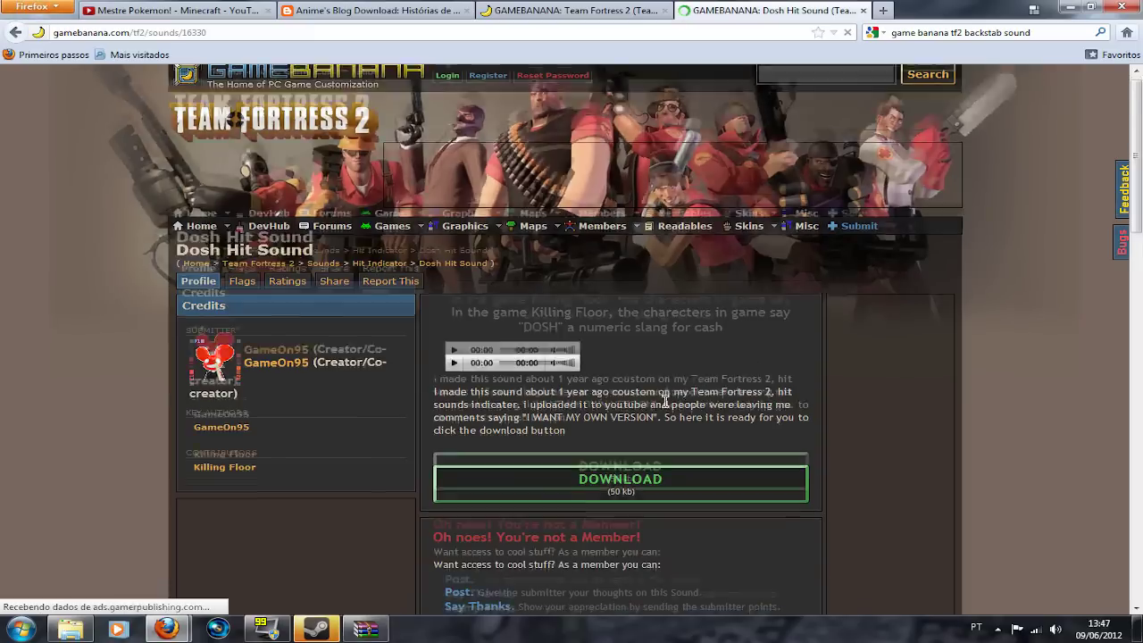
{"action": "scroll", "coordinate": [666, 402], "scroll_direction": "down", "scroll_amount": 2}
{"action": "left_click", "coordinate": [453, 288]}
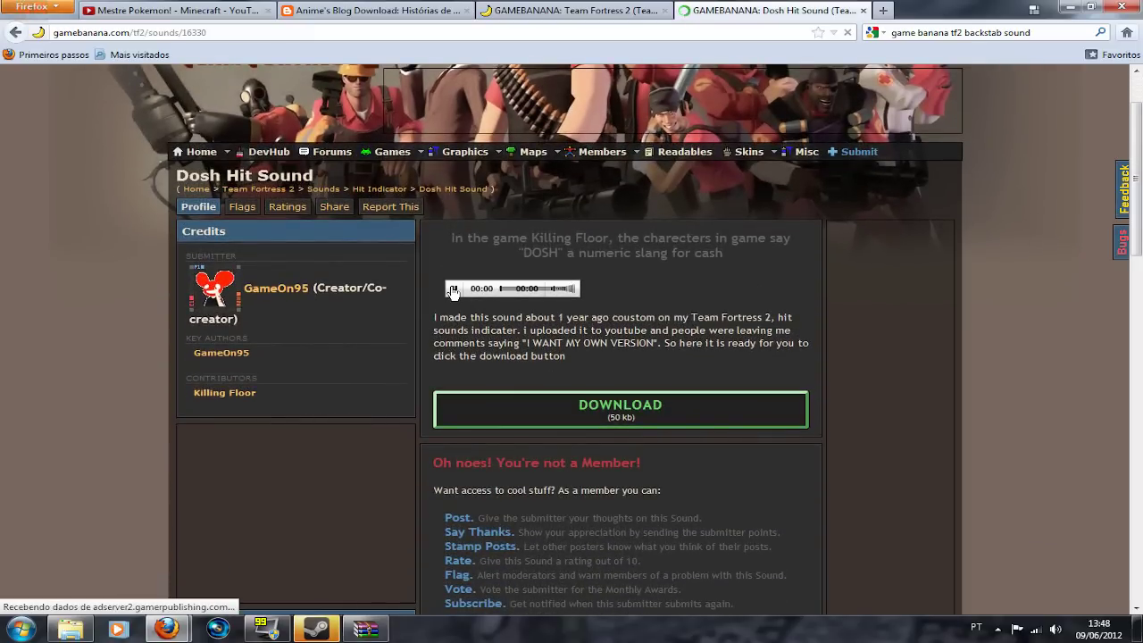
{"action": "left_click", "coordinate": [658, 416]}
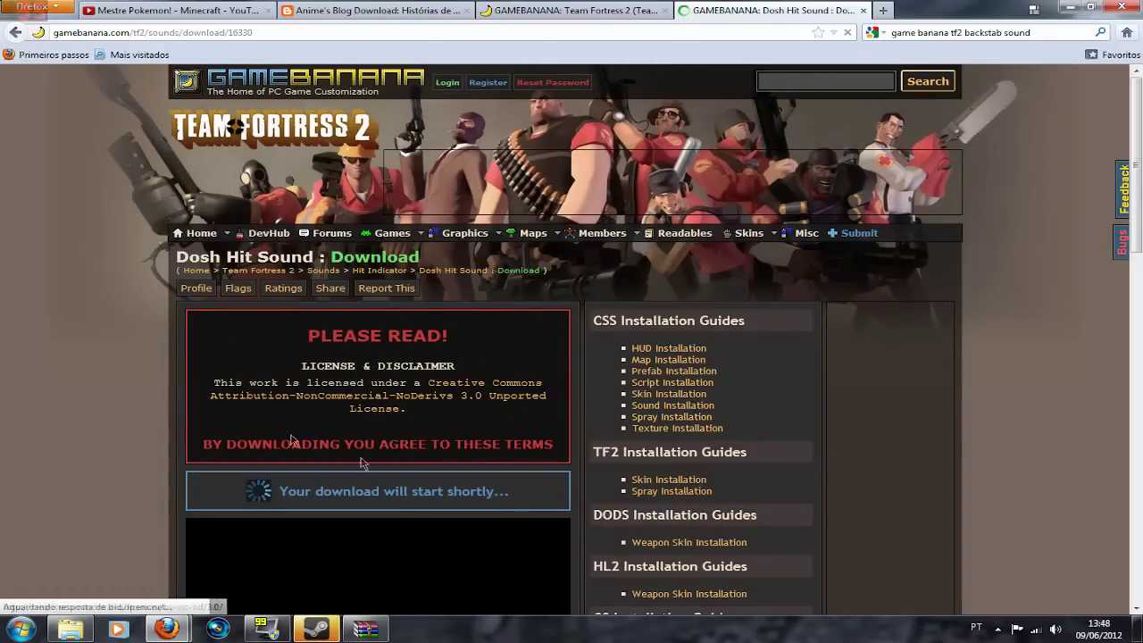
Fetch dosh_hit_sound.rar through the direct link, open it with WinRAR and dismiss the licence reminder
{"action": "scroll", "coordinate": [161, 350], "scroll_direction": "down", "scroll_amount": 5}
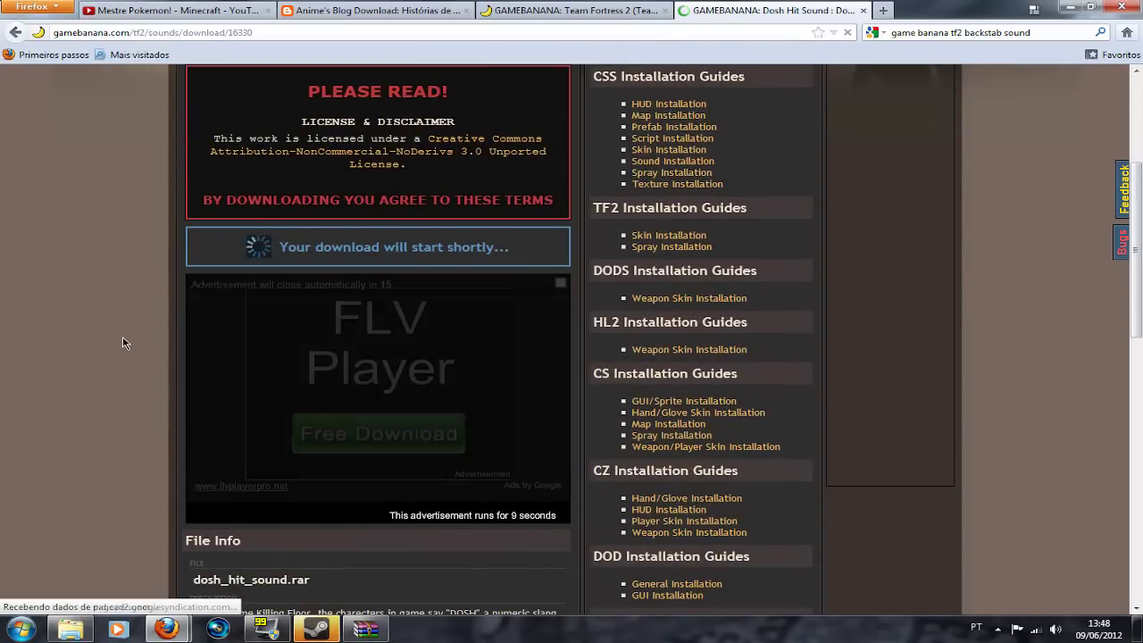
{"action": "scroll", "coordinate": [125, 343], "scroll_direction": "up", "scroll_amount": 2}
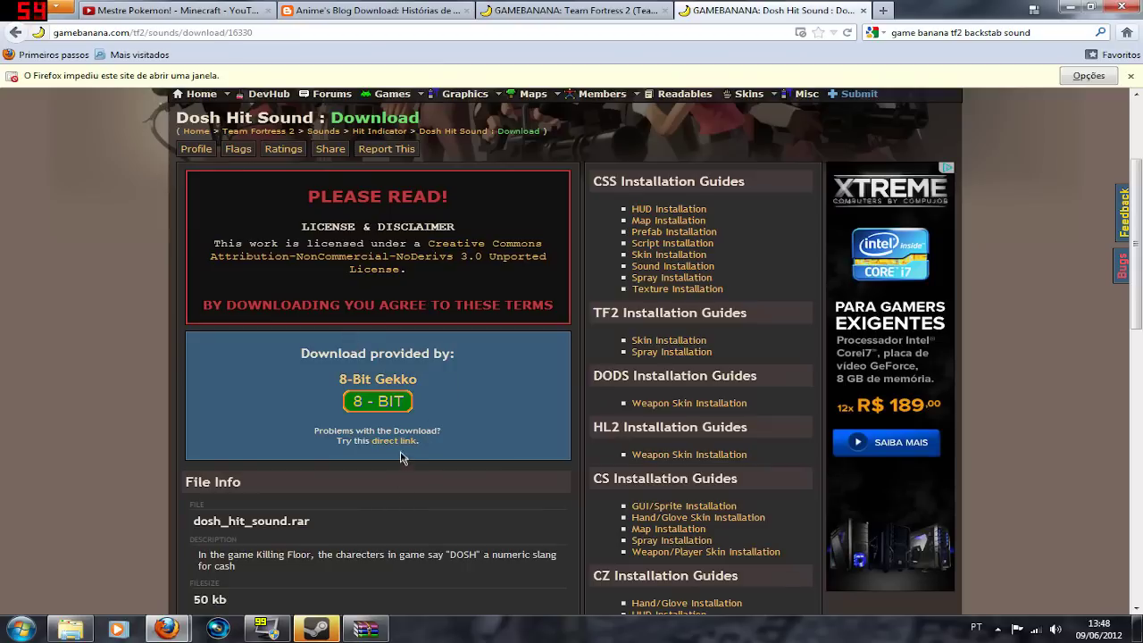
{"action": "left_click", "coordinate": [400, 443]}
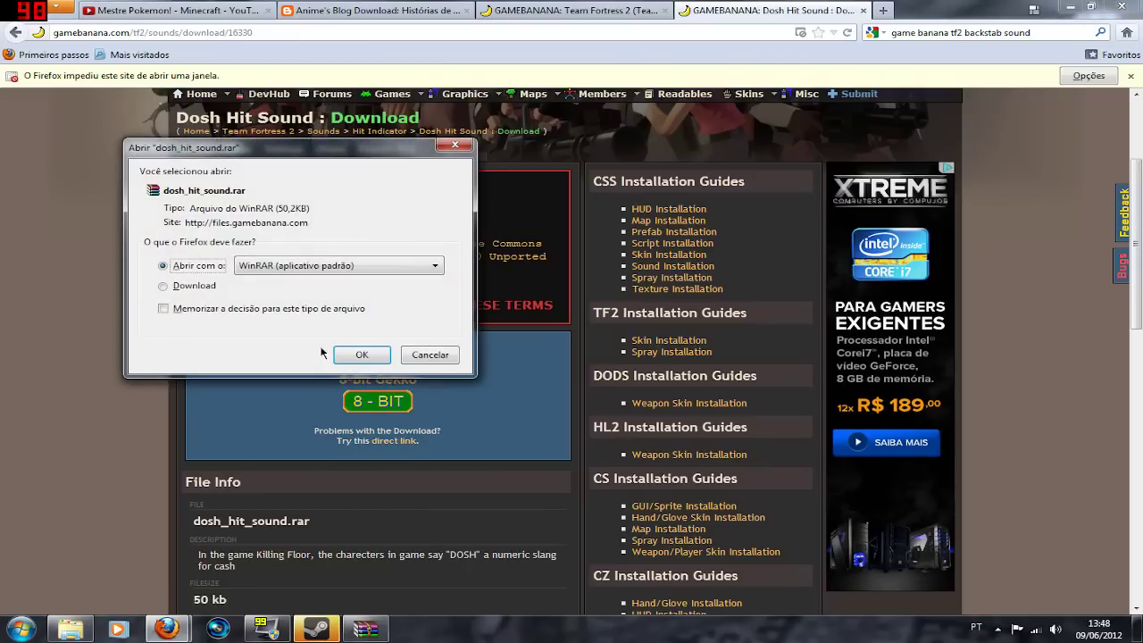
{"action": "key", "text": "Return"}
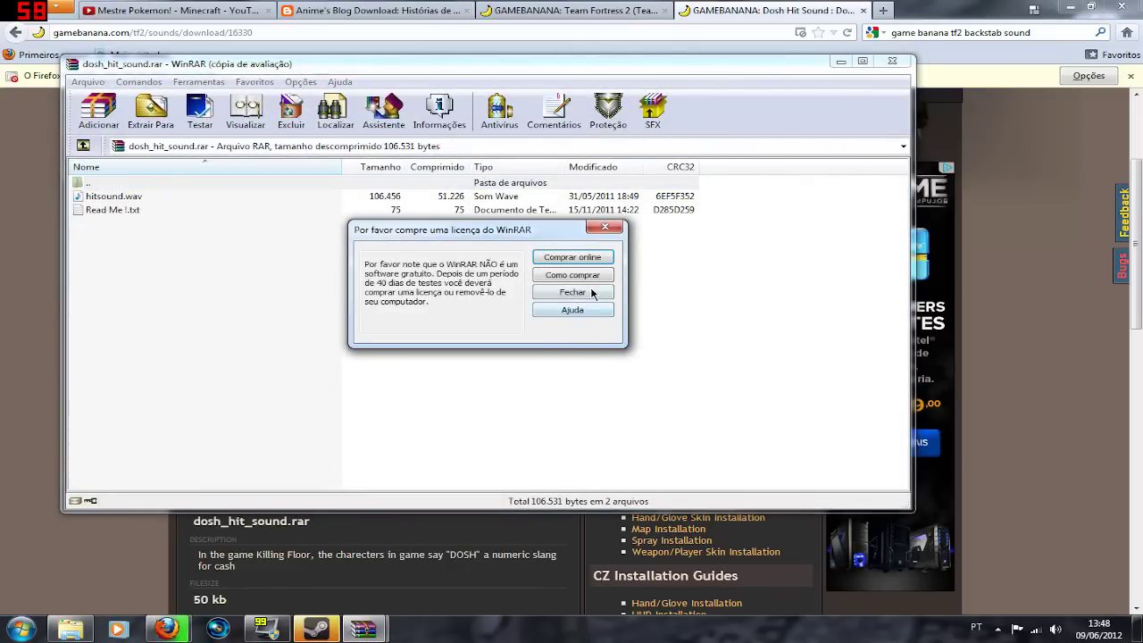
{"action": "left_click", "coordinate": [591, 296]}
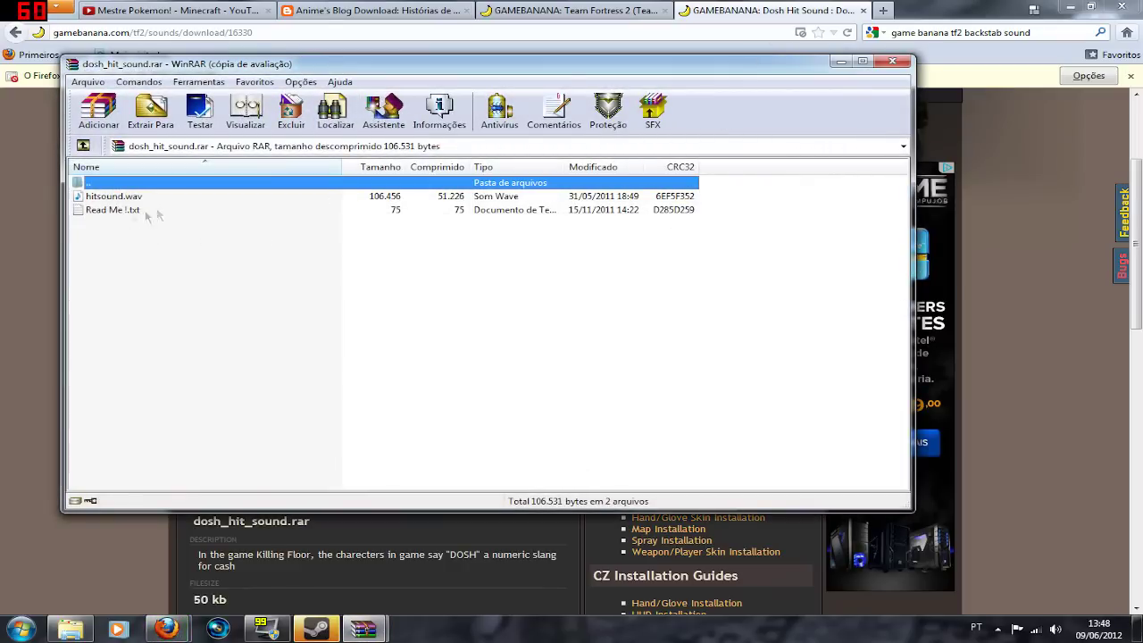
Uncover the tf folder beside the archive window, check the install path in Read Me !.txt, and return to the archive
{"action": "left_click", "coordinate": [1070, 7]}
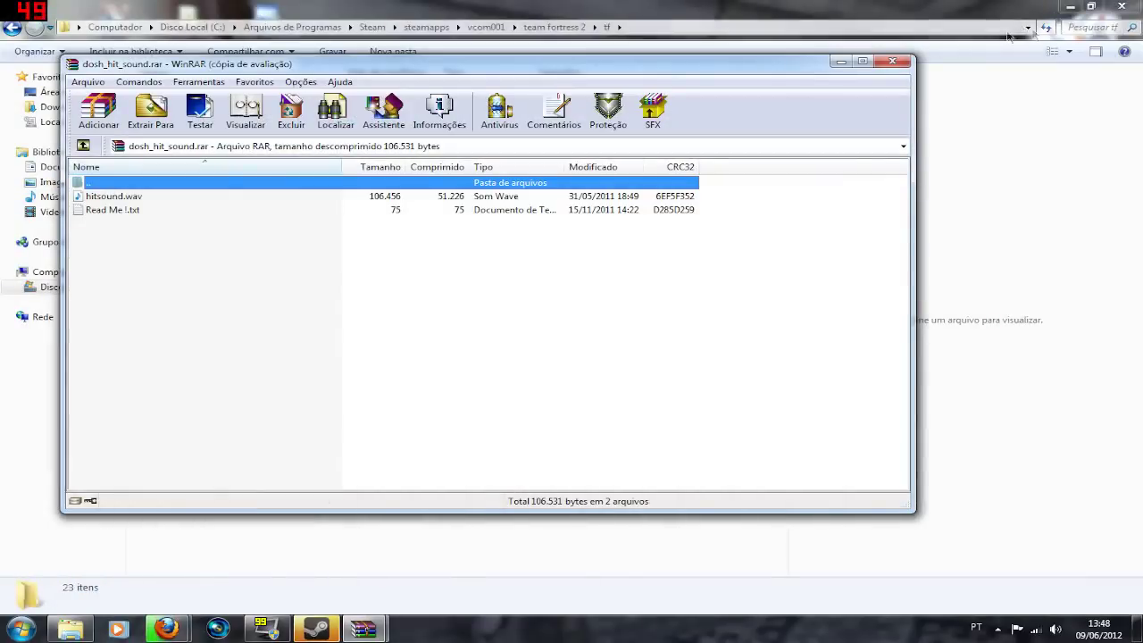
{"action": "left_click_drag", "start_coordinate": [195, 64], "coordinate": [492, 144]}
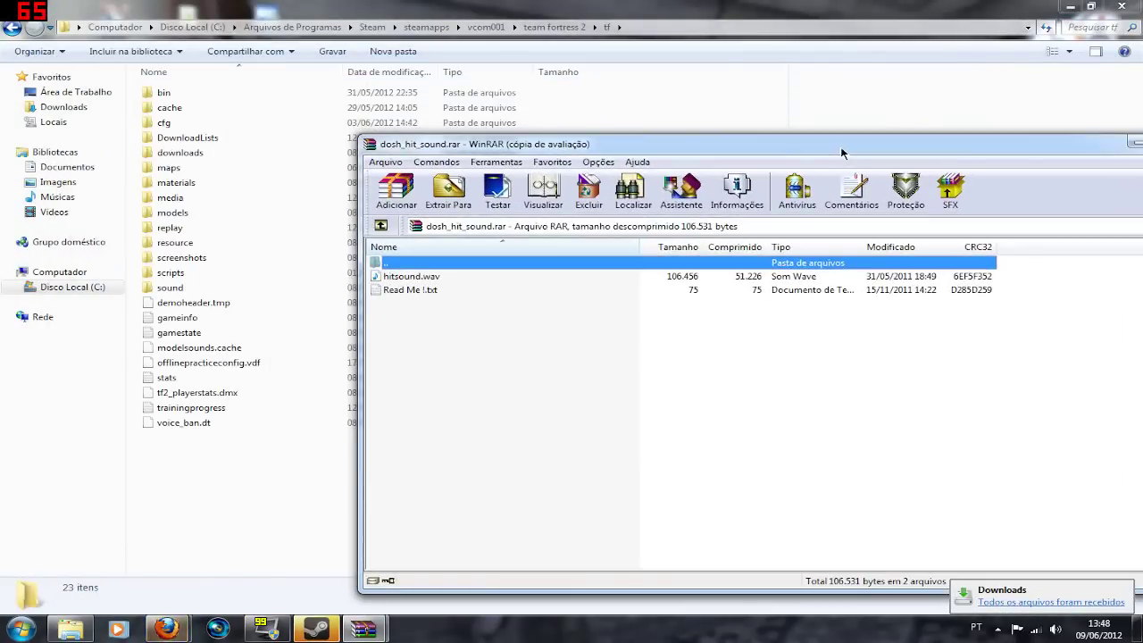
{"action": "double_click", "coordinate": [418, 290]}
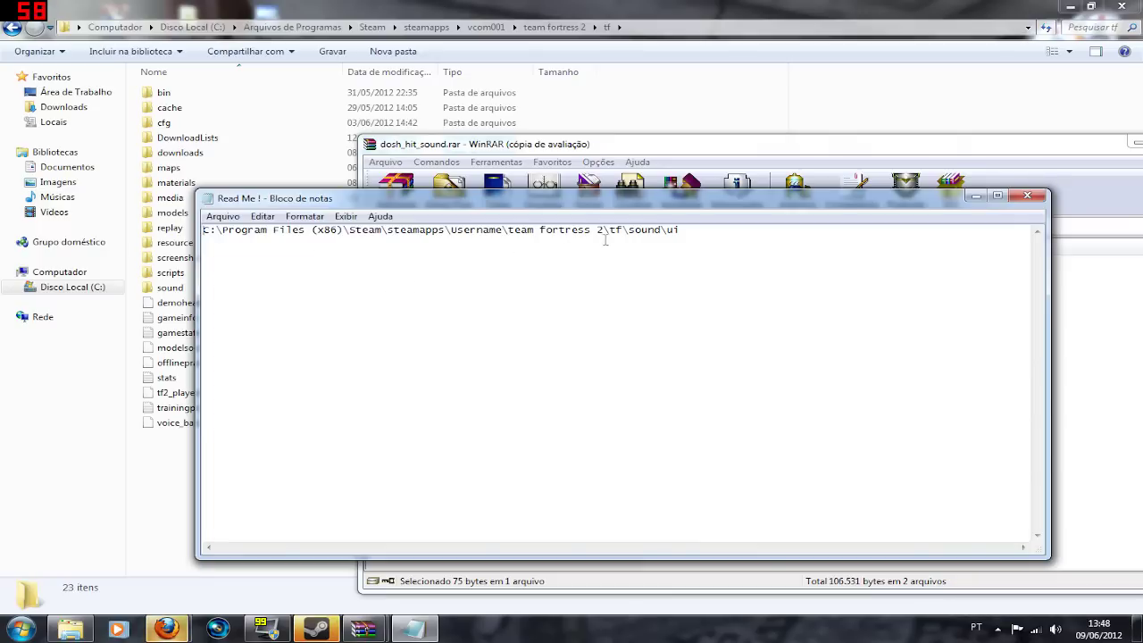
{"action": "left_click", "coordinate": [806, 159]}
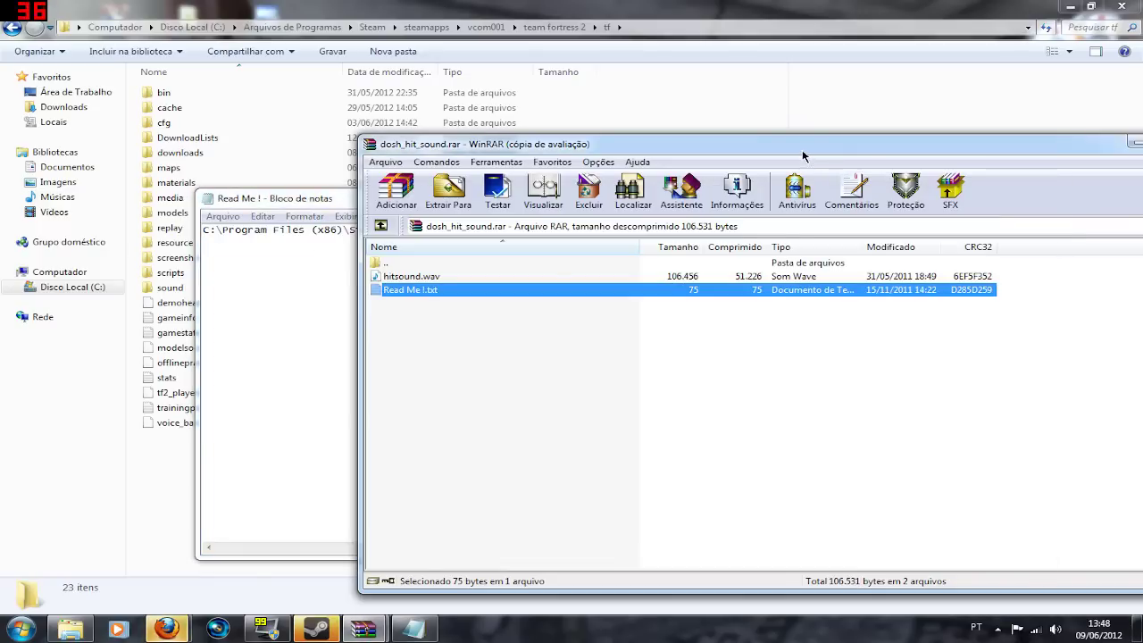
Open the sound\ui folder inside tf and check its location against the path in Read Me !.txt
{"action": "left_click", "coordinate": [179, 435]}
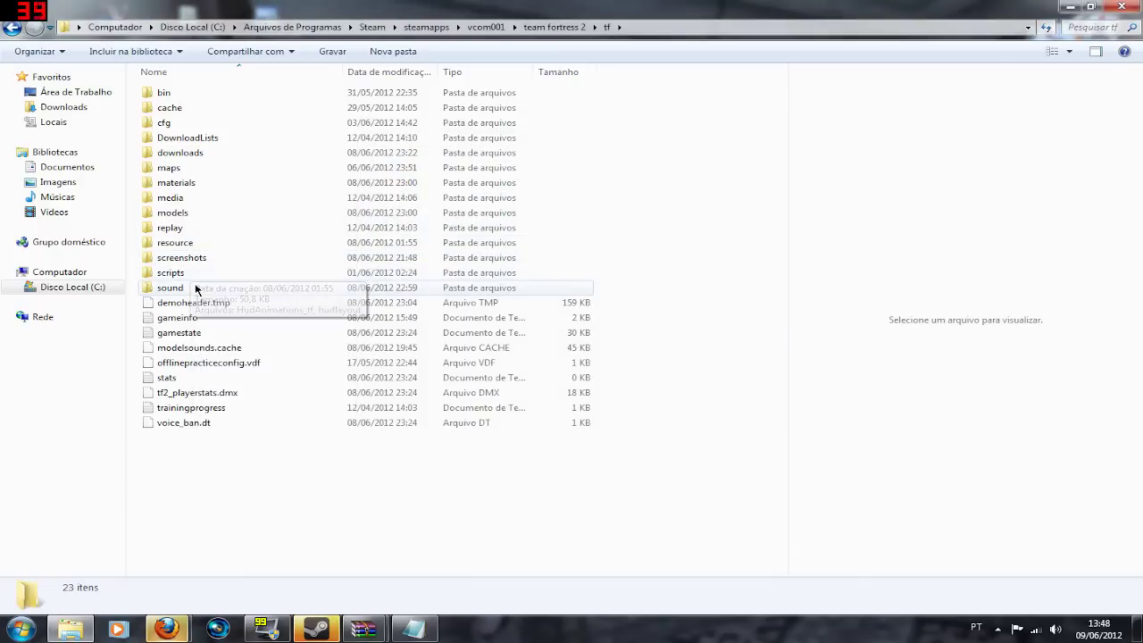
{"action": "double_click", "coordinate": [196, 287]}
{"action": "double_click", "coordinate": [184, 140]}
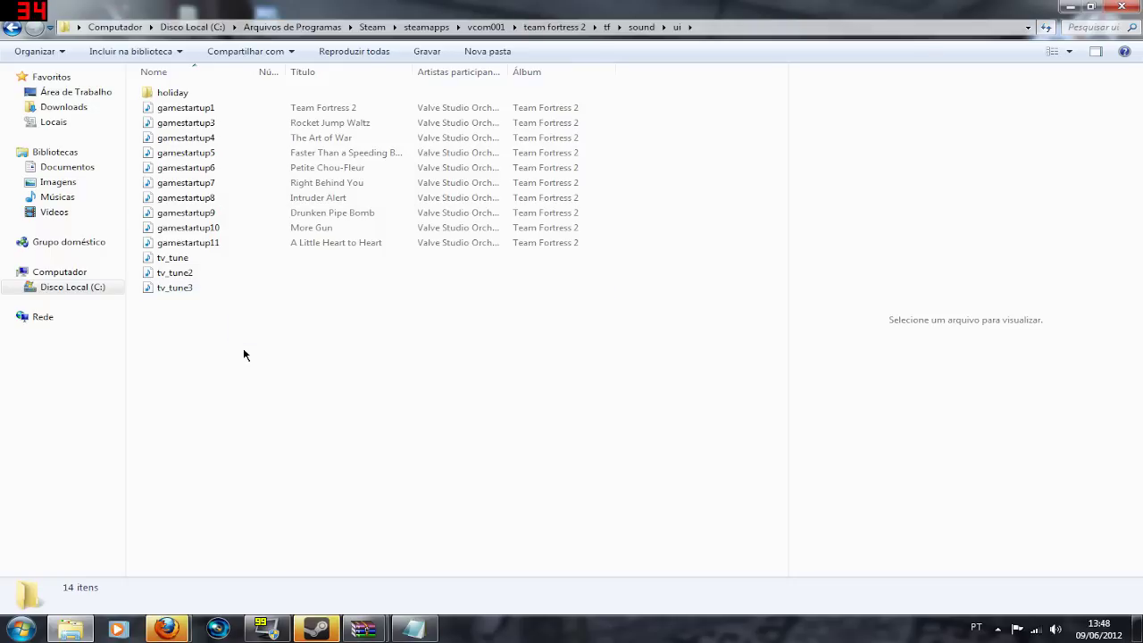
{"action": "left_click", "coordinate": [416, 629]}
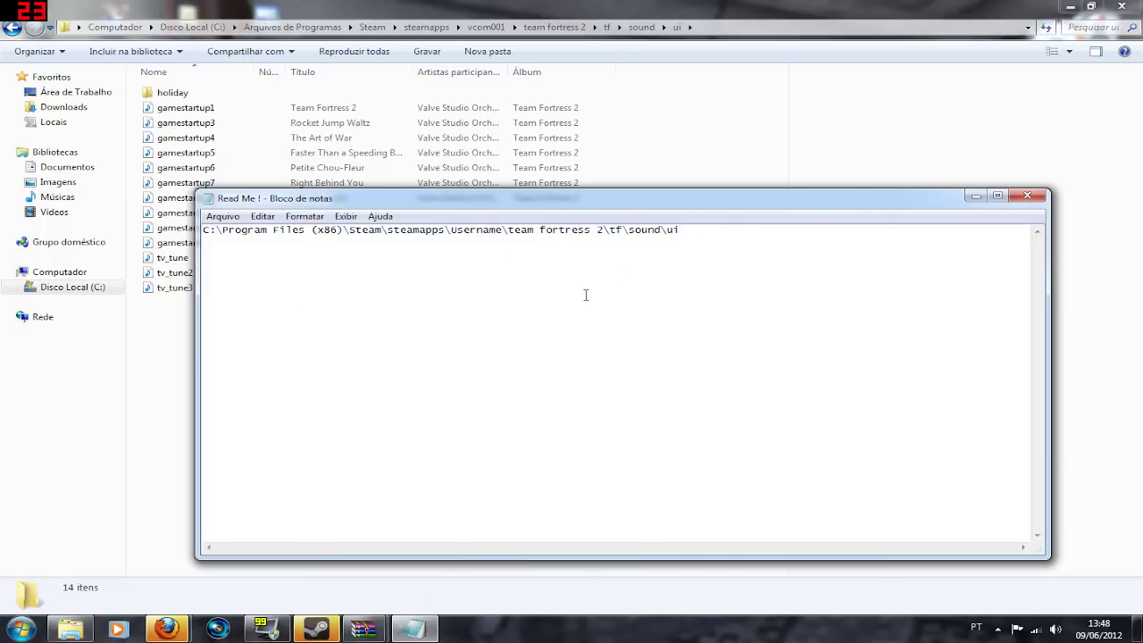
Bring up the dosh_hit_sound.rar archive, select hitsound.wav in it and return to the ui folder
{"action": "mouse_move", "coordinate": [363, 630]}
{"action": "left_click", "coordinate": [522, 504]}
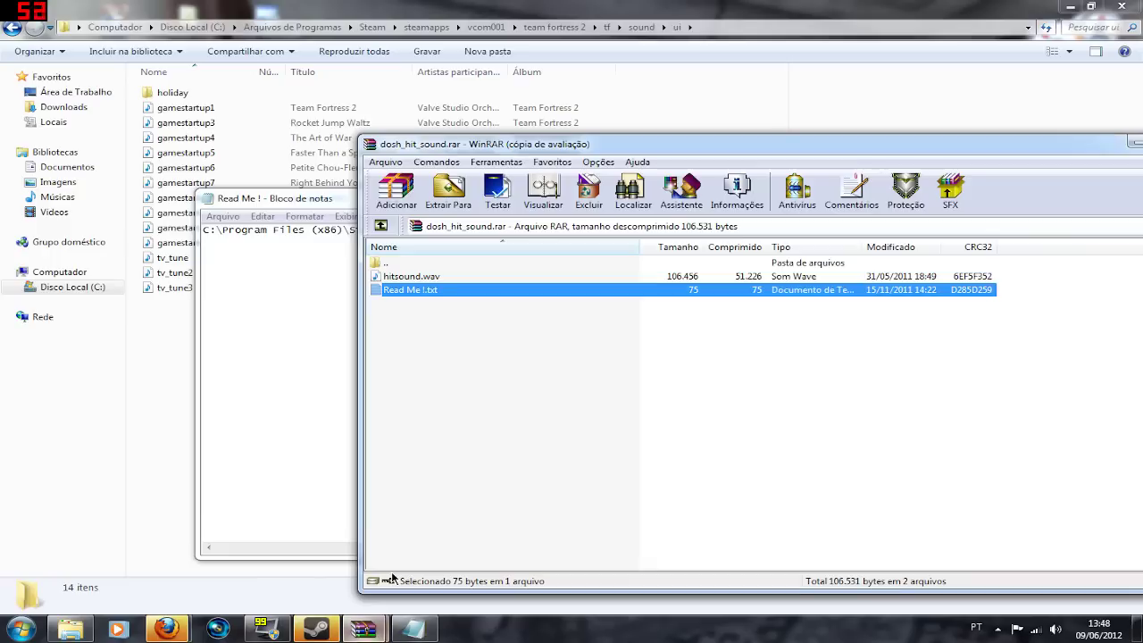
{"action": "left_click", "coordinate": [446, 278]}
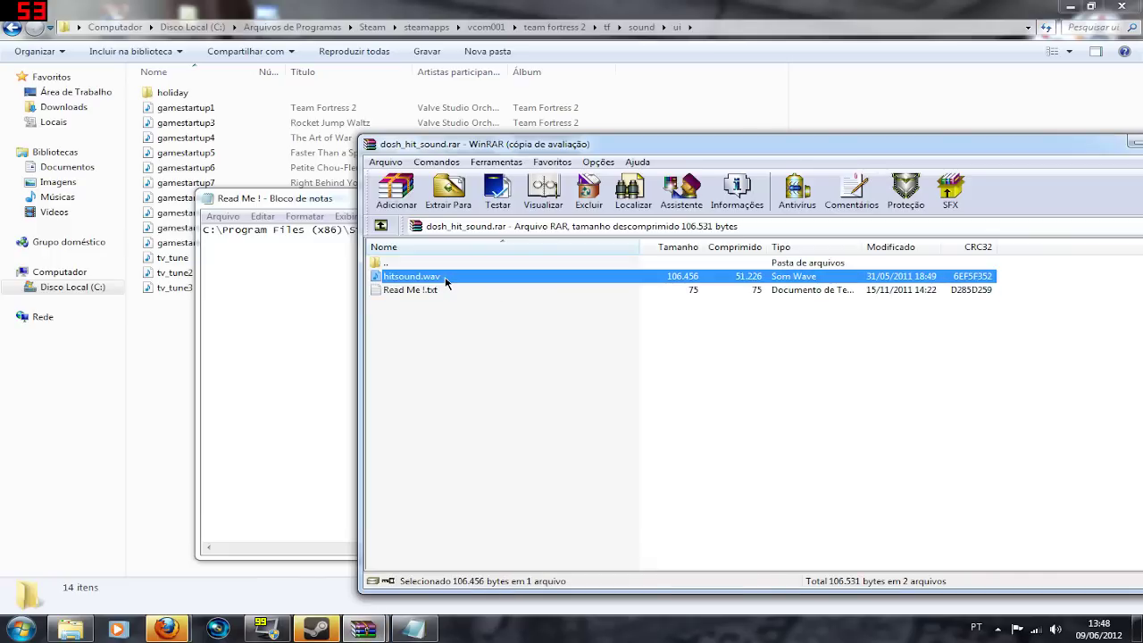
{"action": "left_click", "coordinate": [159, 355]}
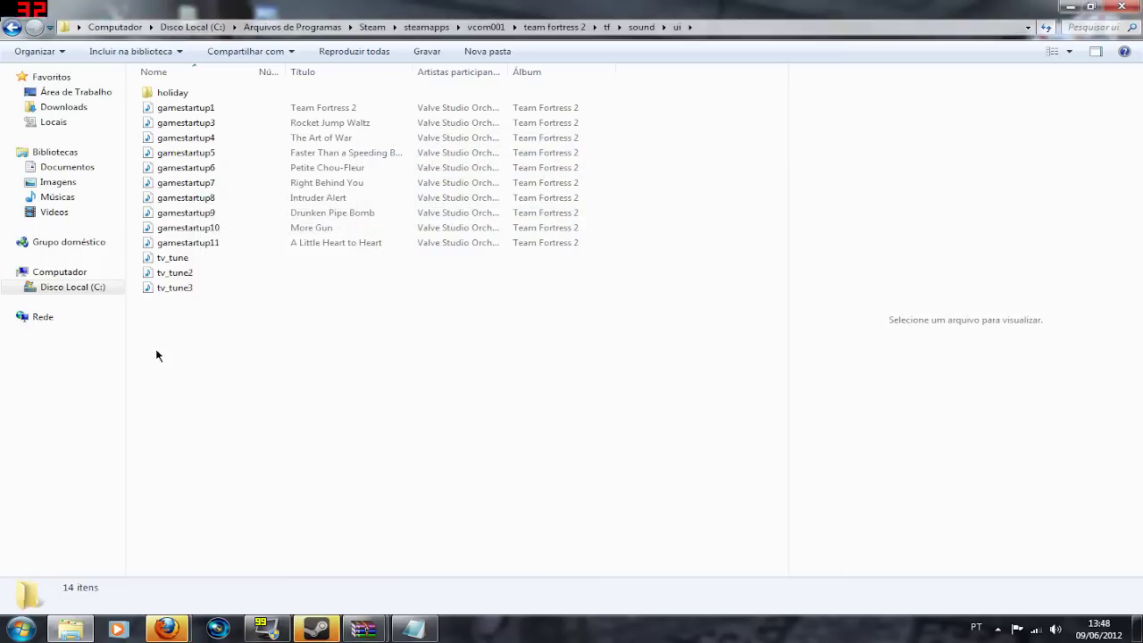
Look inside the holiday and ozfur_rtd sound folders, play the star file and close the player
{"action": "double_click", "coordinate": [179, 94]}
{"action": "left_click", "coordinate": [7, 29]}
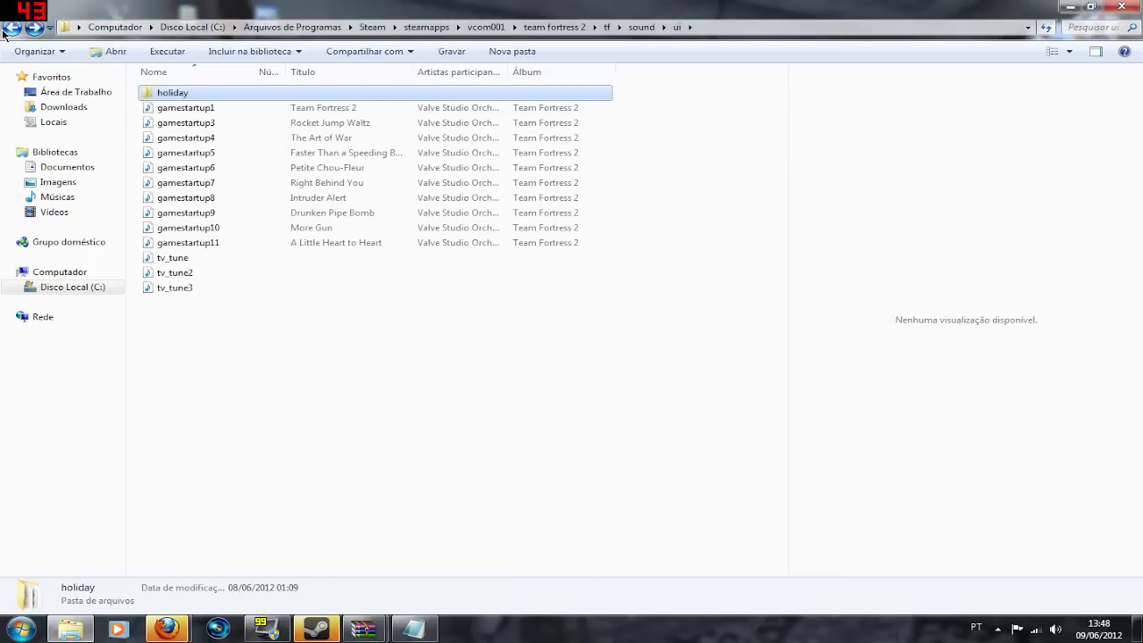
{"action": "left_click", "coordinate": [7, 29]}
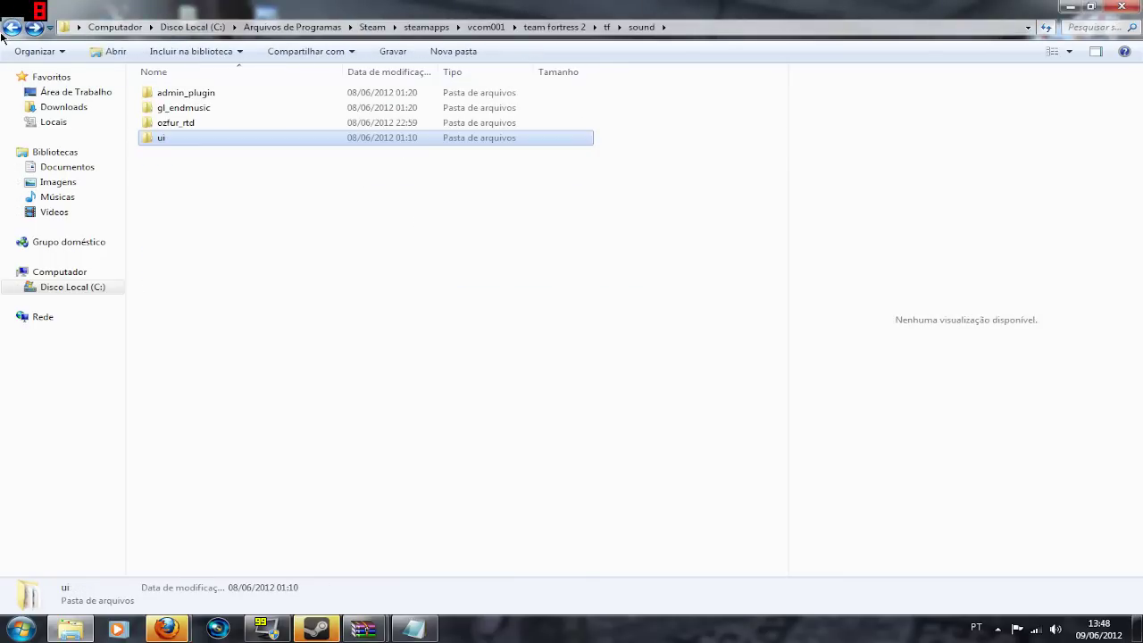
{"action": "double_click", "coordinate": [205, 122]}
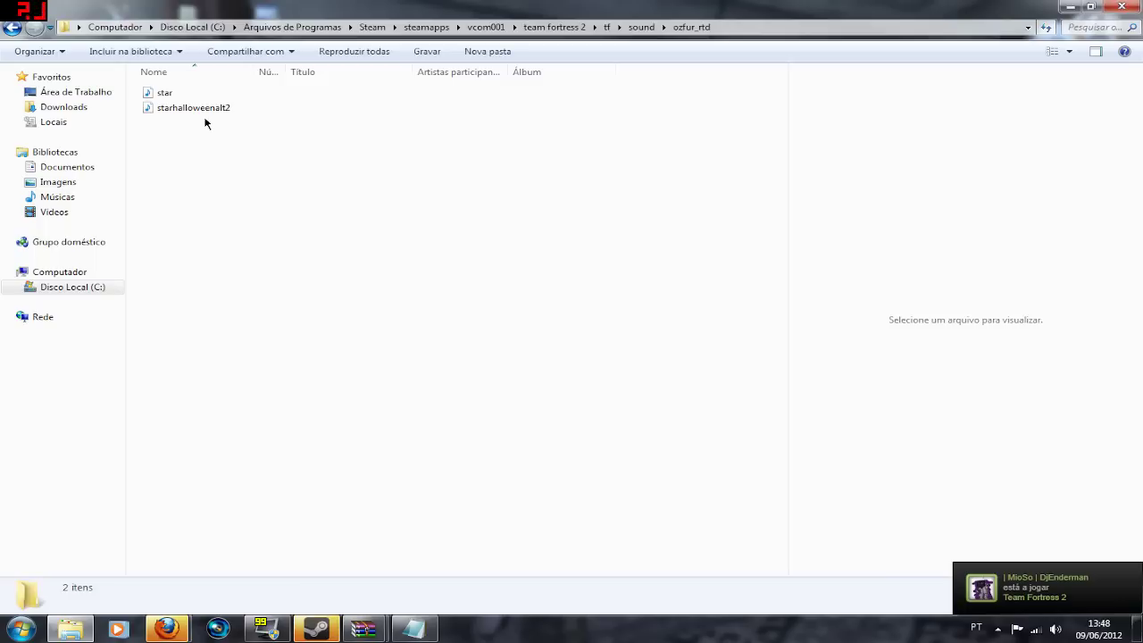
{"action": "left_click", "coordinate": [192, 92]}
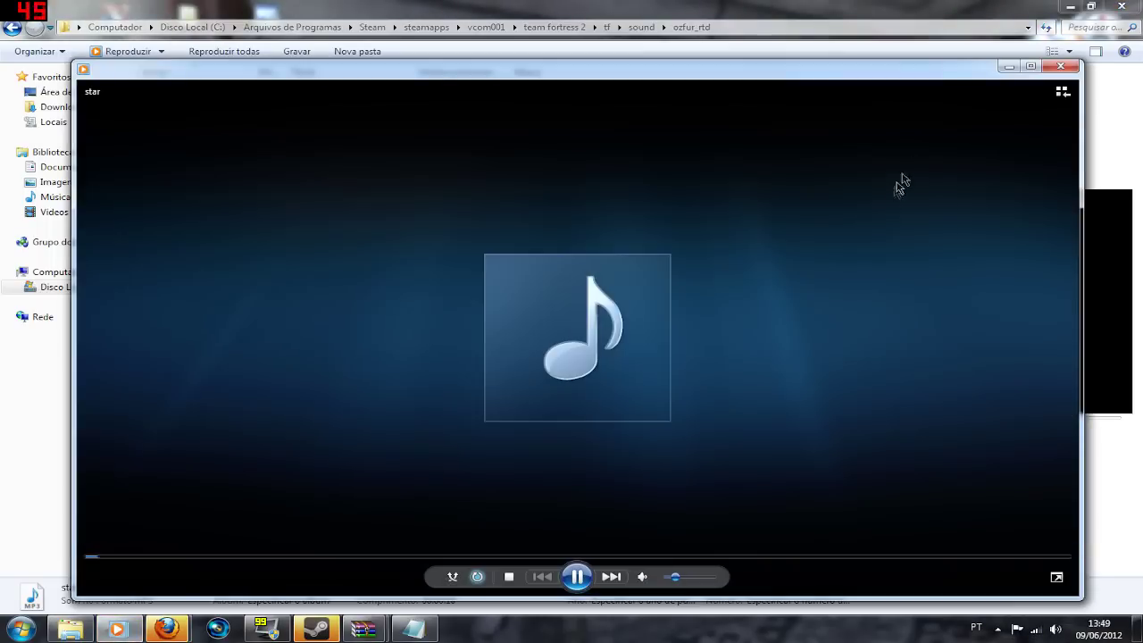
{"action": "left_click", "coordinate": [1061, 66]}
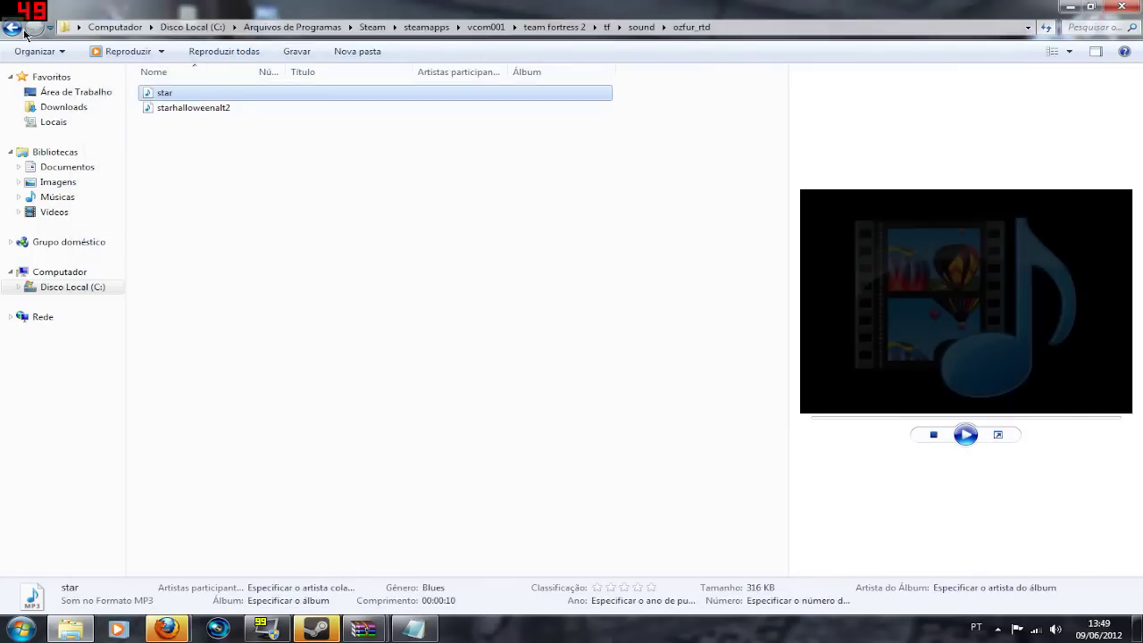
Go back to the tf folder and look through its resource\ui and models folders
{"action": "left_click", "coordinate": [12, 28]}
{"action": "left_click", "coordinate": [12, 27]}
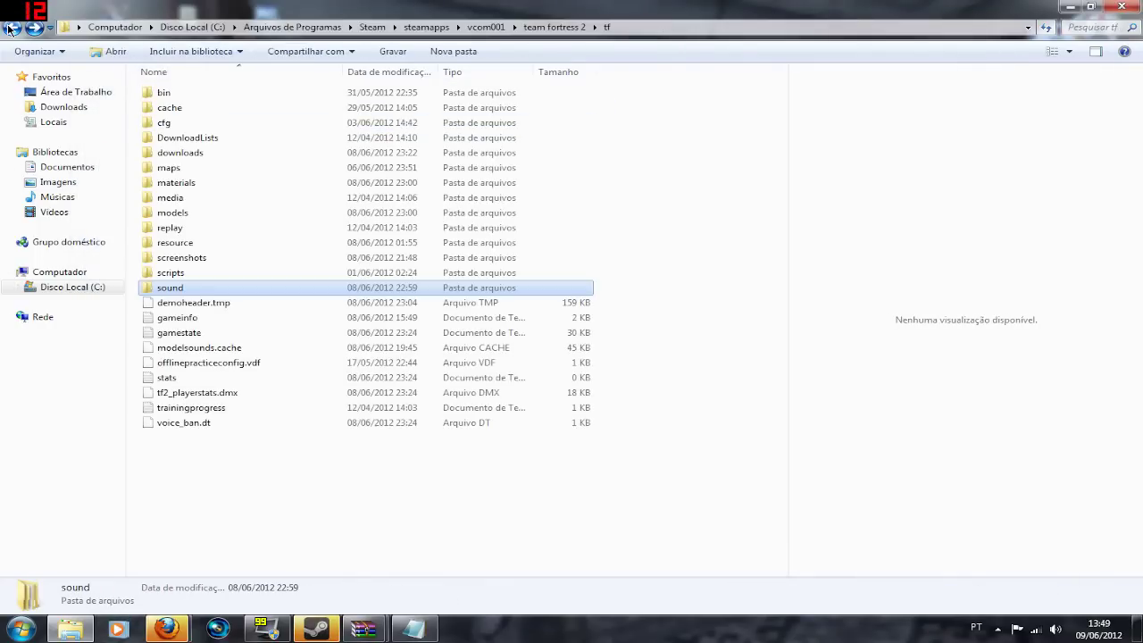
{"action": "double_click", "coordinate": [201, 242]}
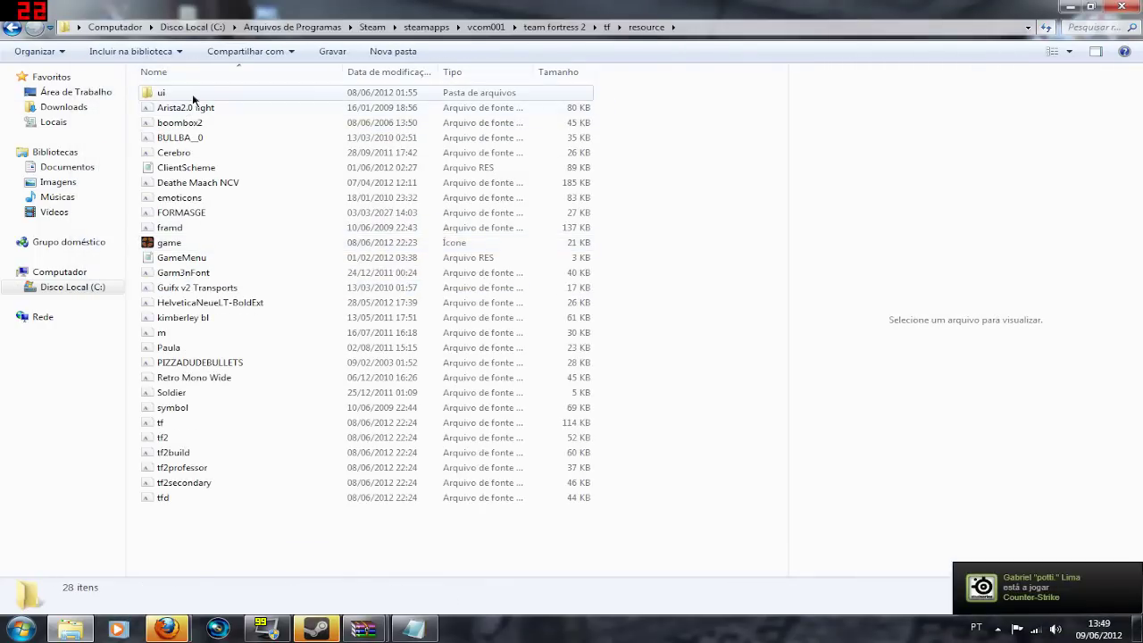
{"action": "double_click", "coordinate": [193, 93]}
{"action": "scroll", "coordinate": [235, 118], "scroll_direction": "down", "scroll_amount": 15}
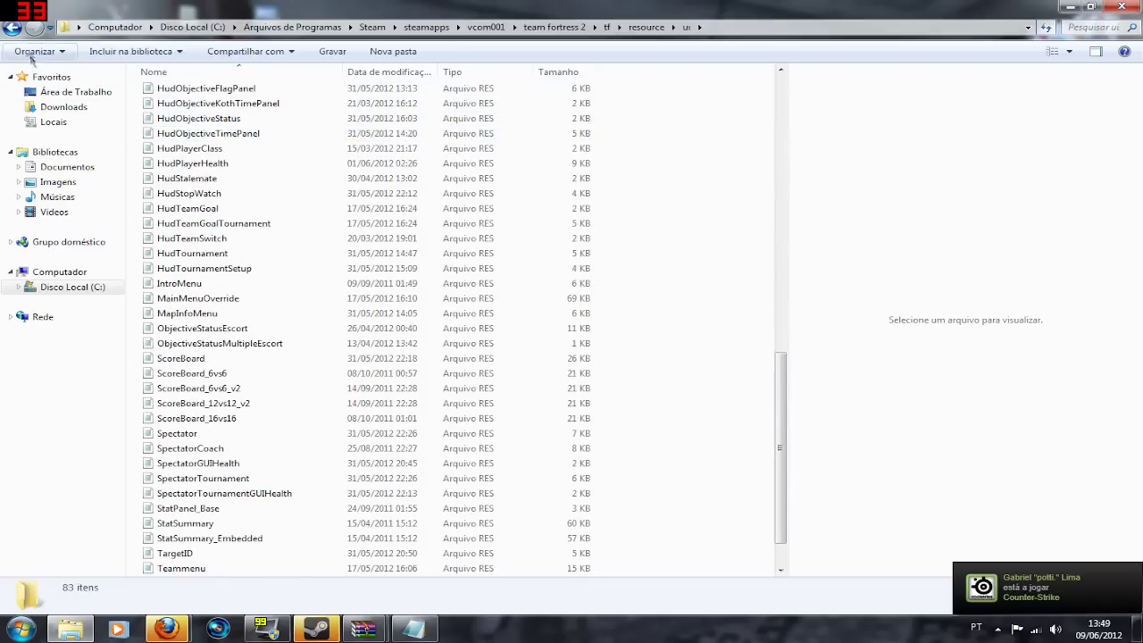
{"action": "left_click", "coordinate": [15, 30]}
{"action": "left_click", "coordinate": [15, 30]}
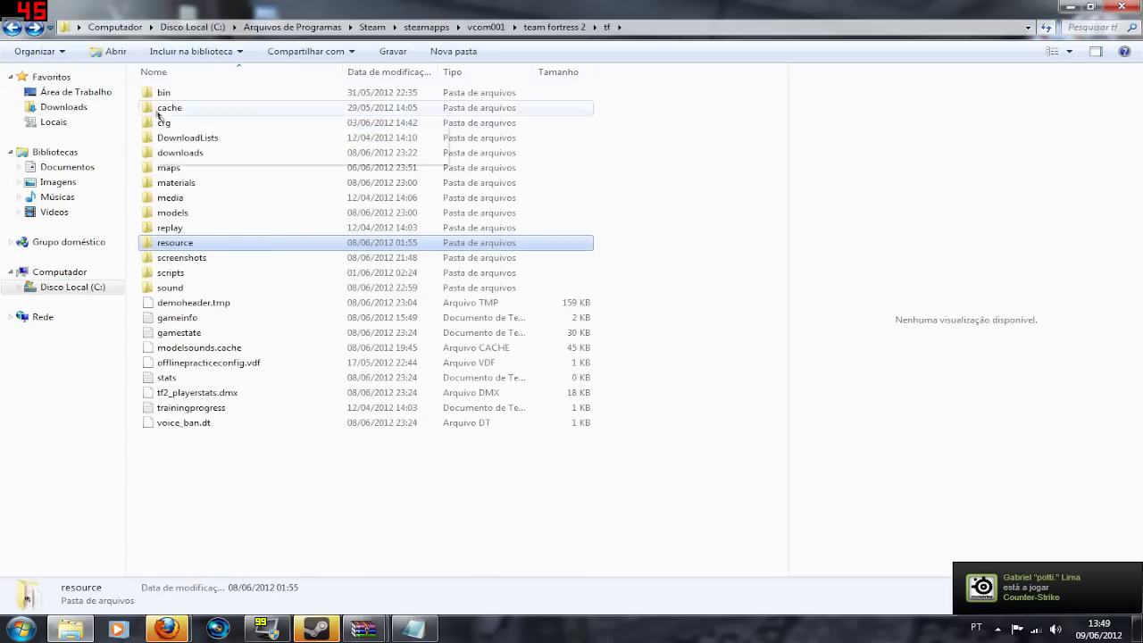
{"action": "left_click", "coordinate": [200, 215]}
{"action": "double_click", "coordinate": [200, 214]}
{"action": "key", "text": "BackSpace"}
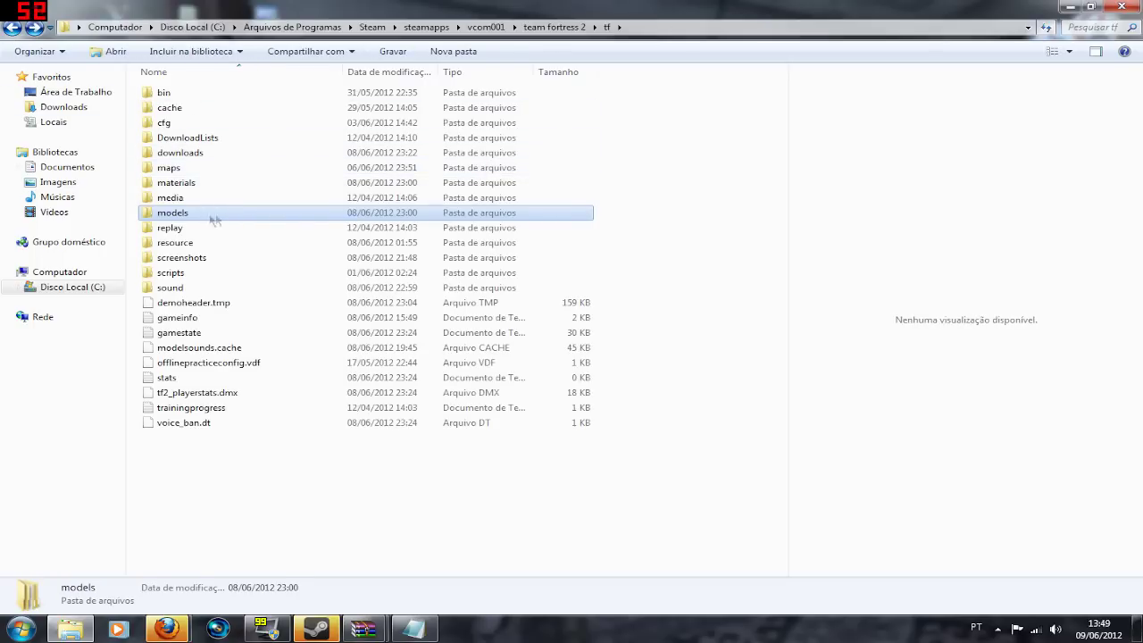
Reopen the sound\ui folder and compare its location with the path in Read Me !.txt
{"action": "double_click", "coordinate": [193, 288]}
{"action": "double_click", "coordinate": [201, 141]}
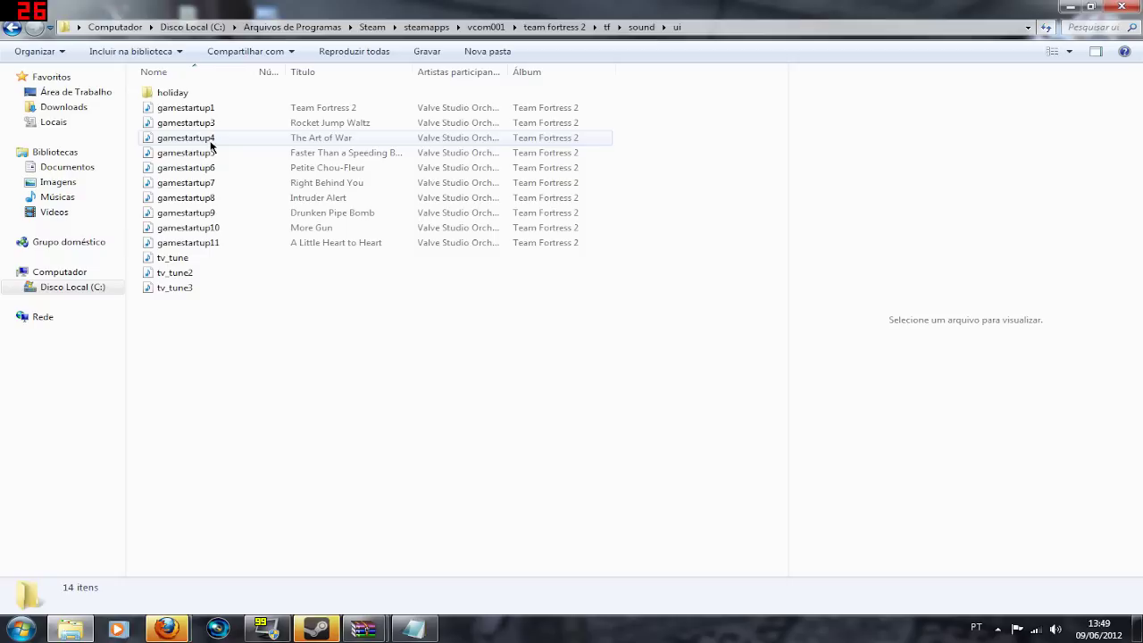
{"action": "left_click", "coordinate": [407, 637]}
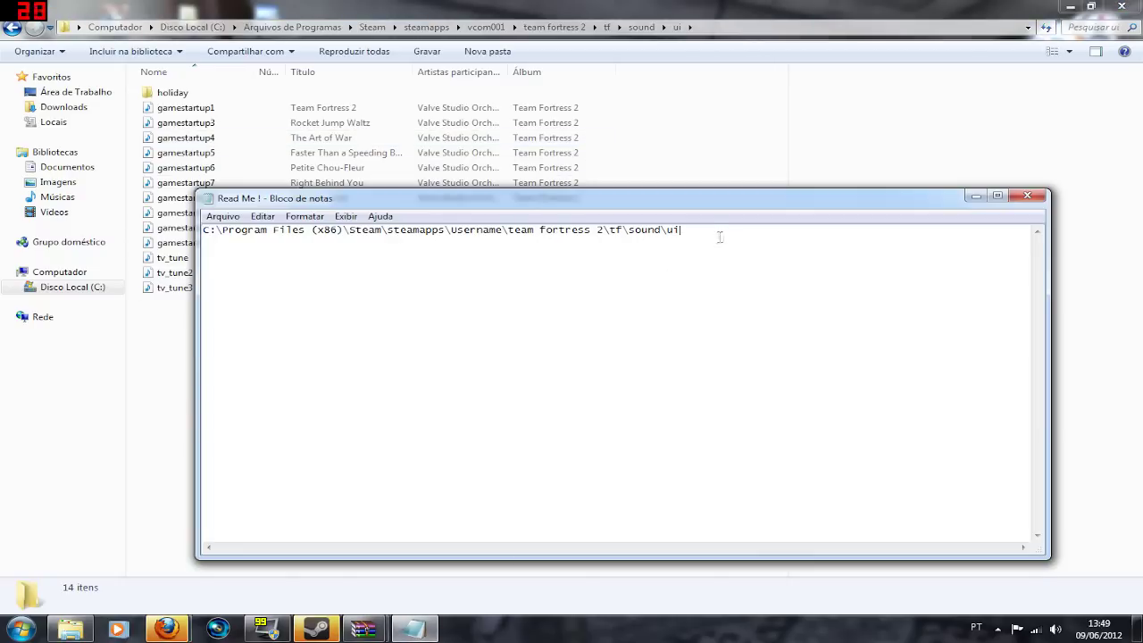
{"action": "left_click", "coordinate": [189, 425]}
{"action": "left_click", "coordinate": [12, 25]}
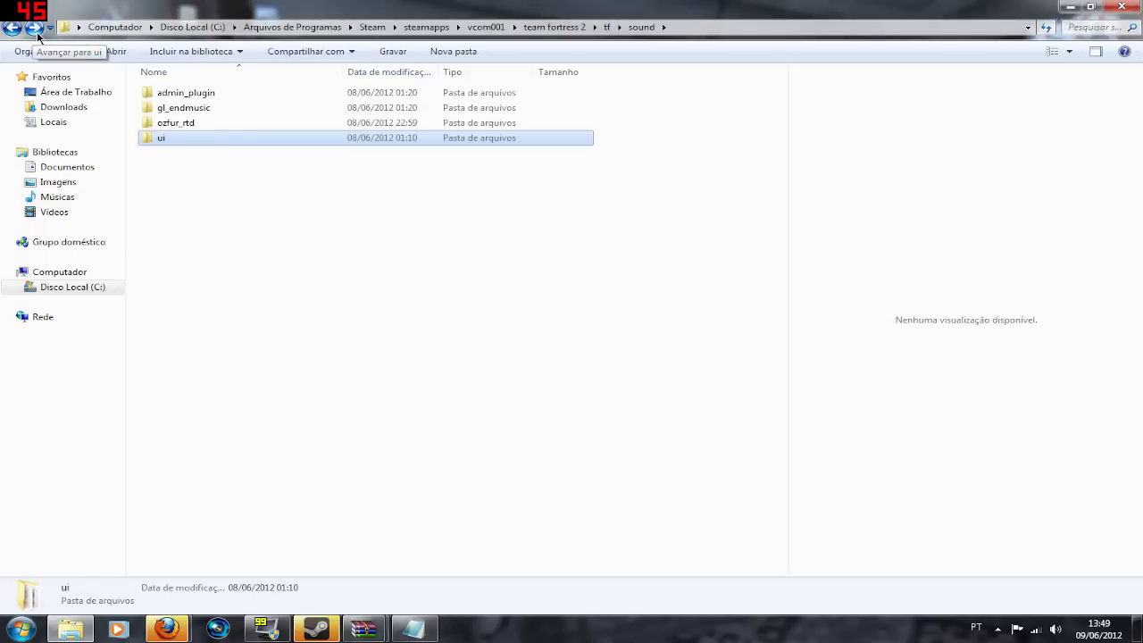
{"action": "left_click", "coordinate": [34, 27]}
Copy hitsound.wav from the dosh_hit_sound.rar archive into the sound\ui folder
{"action": "mouse_move", "coordinate": [363, 630]}
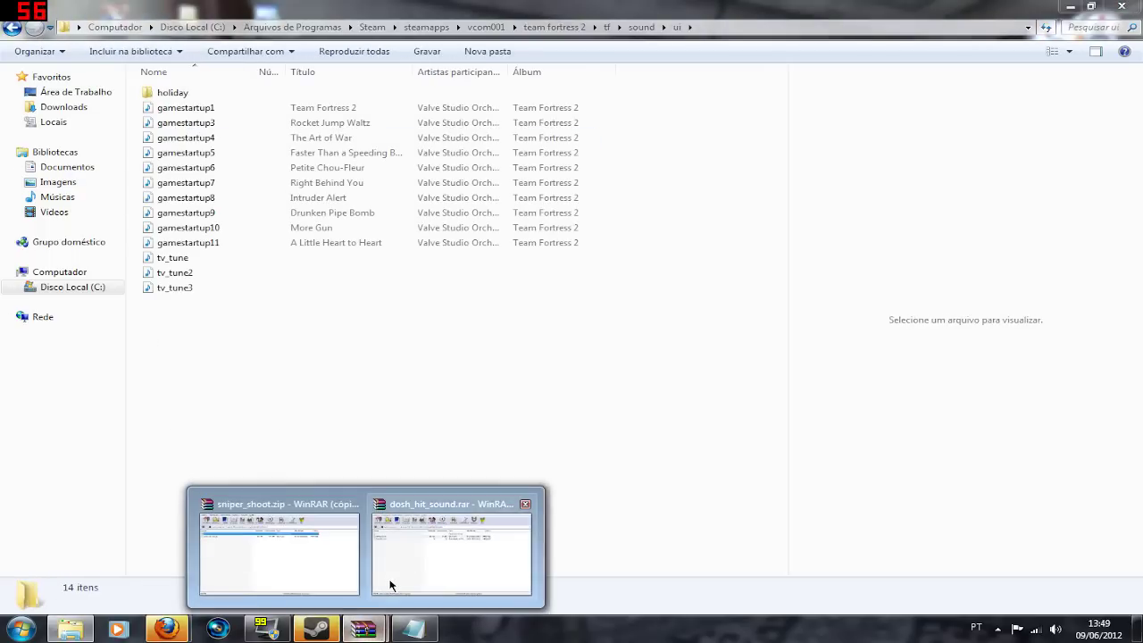
{"action": "left_click", "coordinate": [390, 583]}
{"action": "left_click_drag", "start_coordinate": [231, 367], "coordinate": [245, 368]}
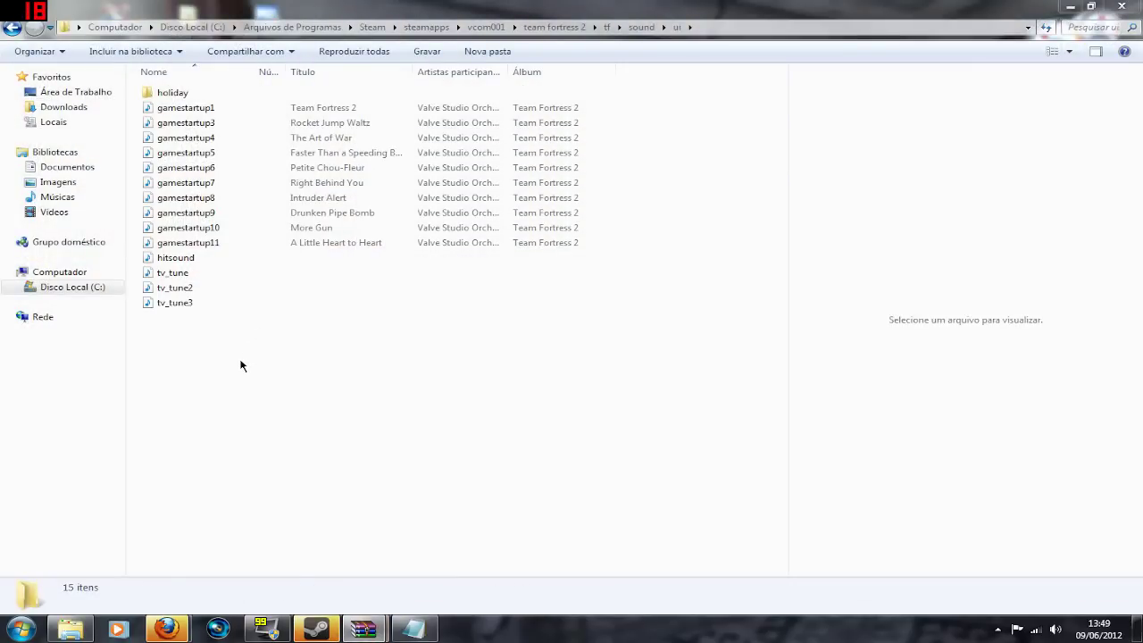
Check the copied hitsound file in the ui folder, and briefly play gamestartup11 before closing the player
{"action": "left_click", "coordinate": [194, 259]}
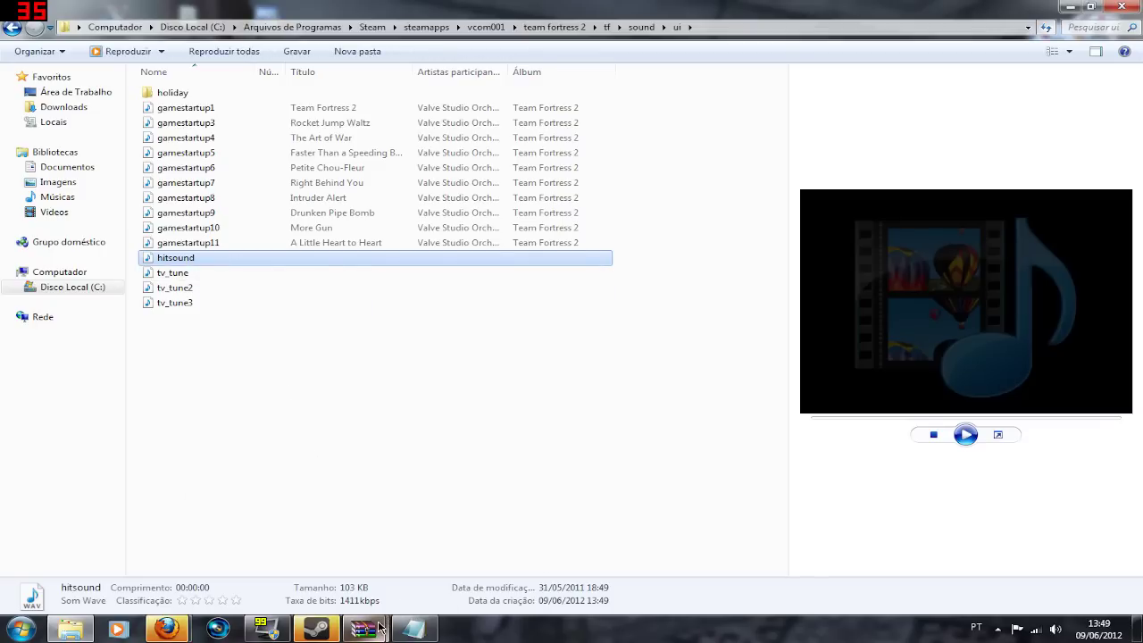
{"action": "mouse_move", "coordinate": [380, 626]}
{"action": "left_click", "coordinate": [321, 449]}
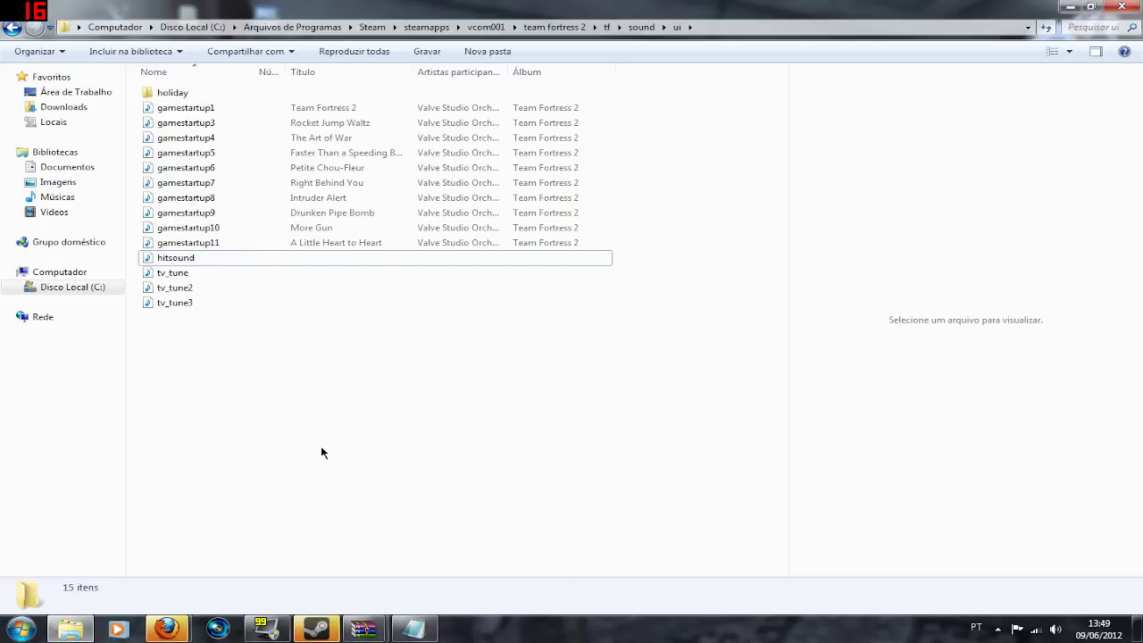
{"action": "double_click", "coordinate": [321, 243]}
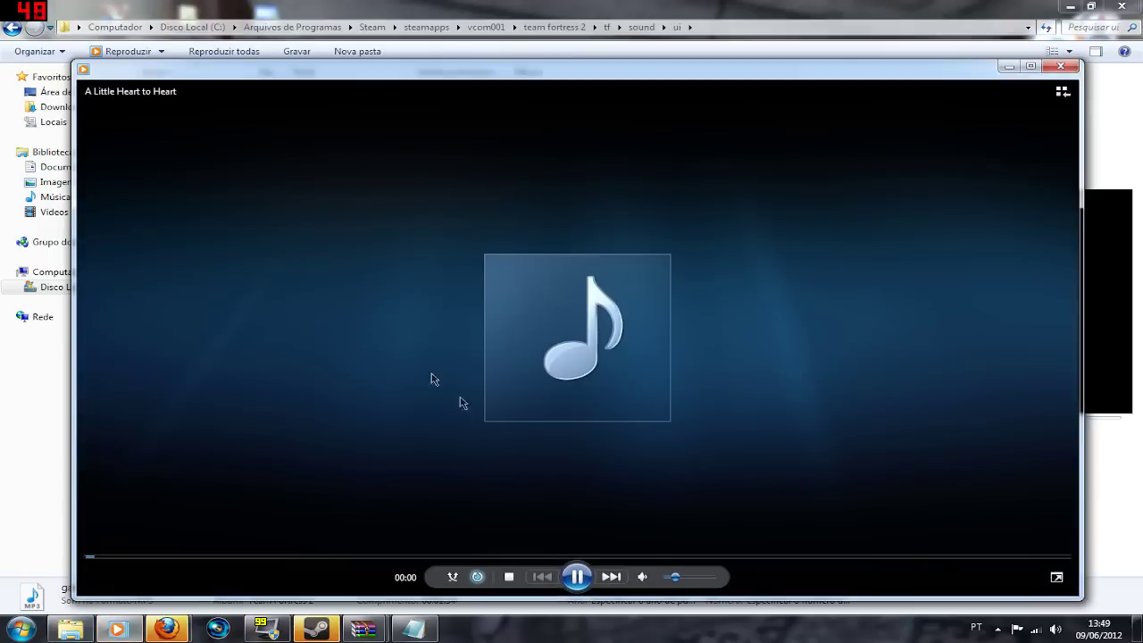
{"action": "left_click", "coordinate": [1061, 66]}
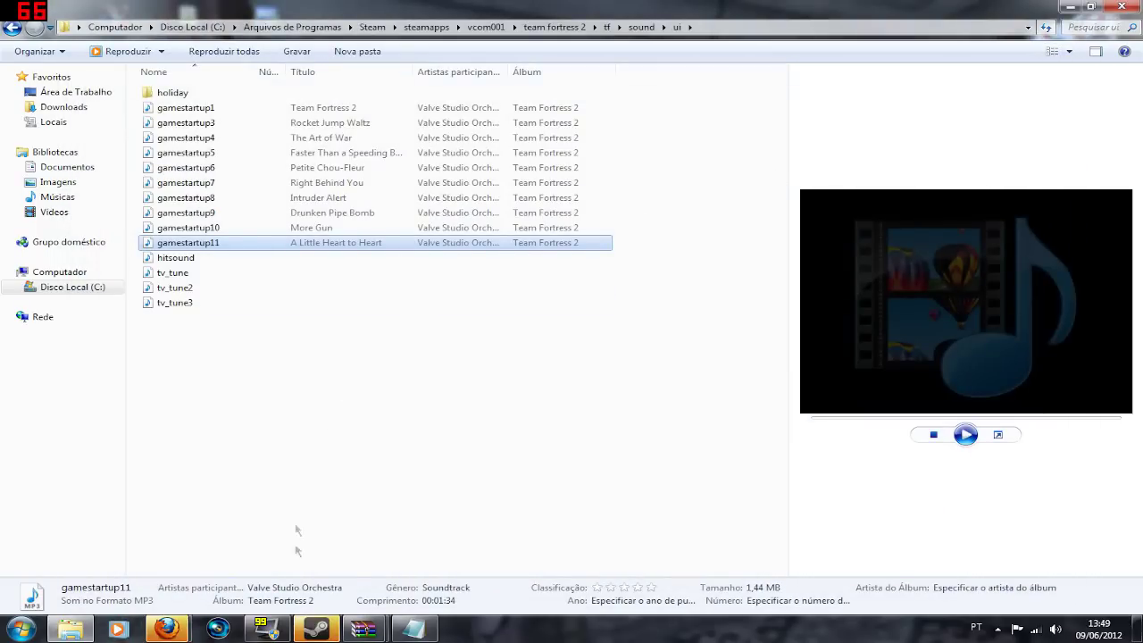
Open sniper_shoot.zip from Firefox's download list in WinRAR and dismiss the licence reminder
{"action": "mouse_move", "coordinate": [165, 630]}
{"action": "left_click", "coordinate": [208, 574]}
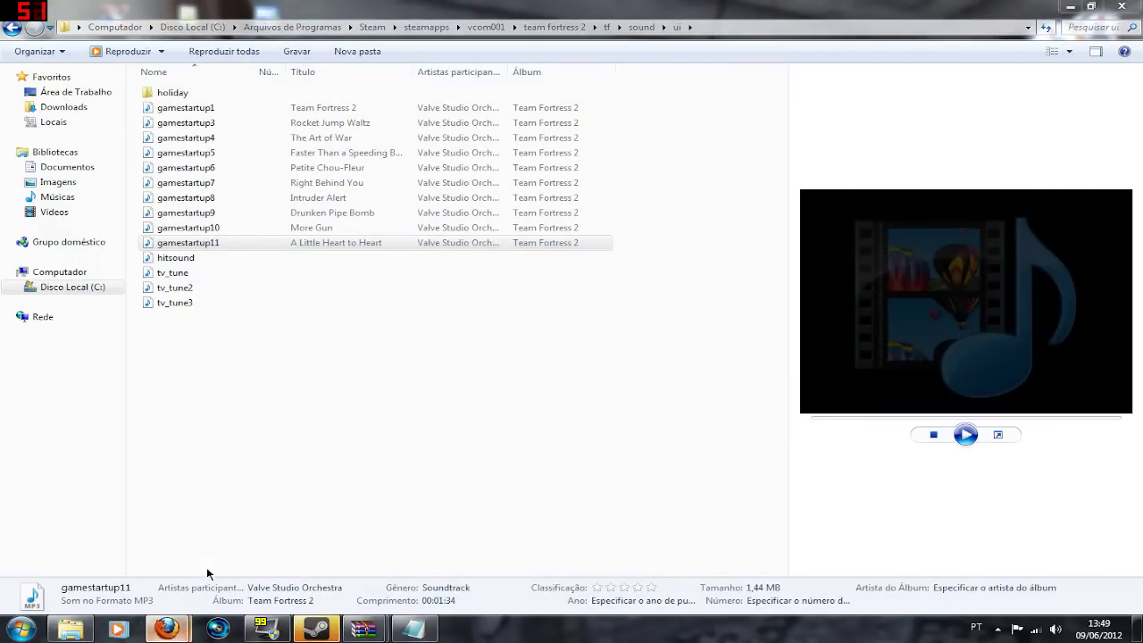
{"action": "double_click", "coordinate": [686, 361]}
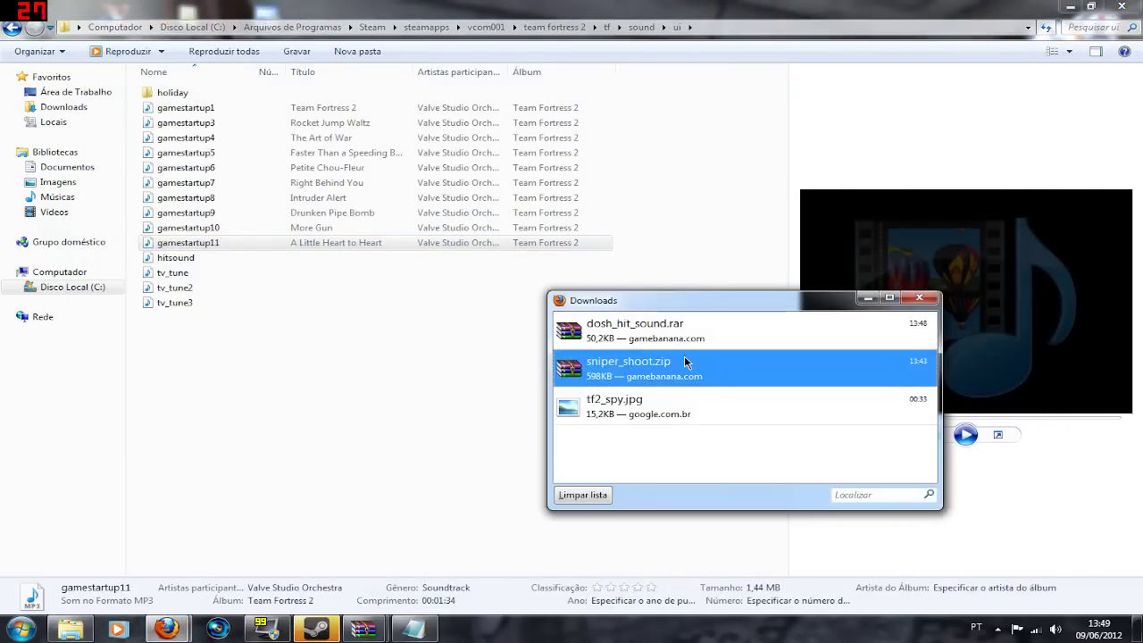
{"action": "left_click_drag", "start_coordinate": [218, 85], "coordinate": [594, 85]}
{"action": "left_click", "coordinate": [968, 311]}
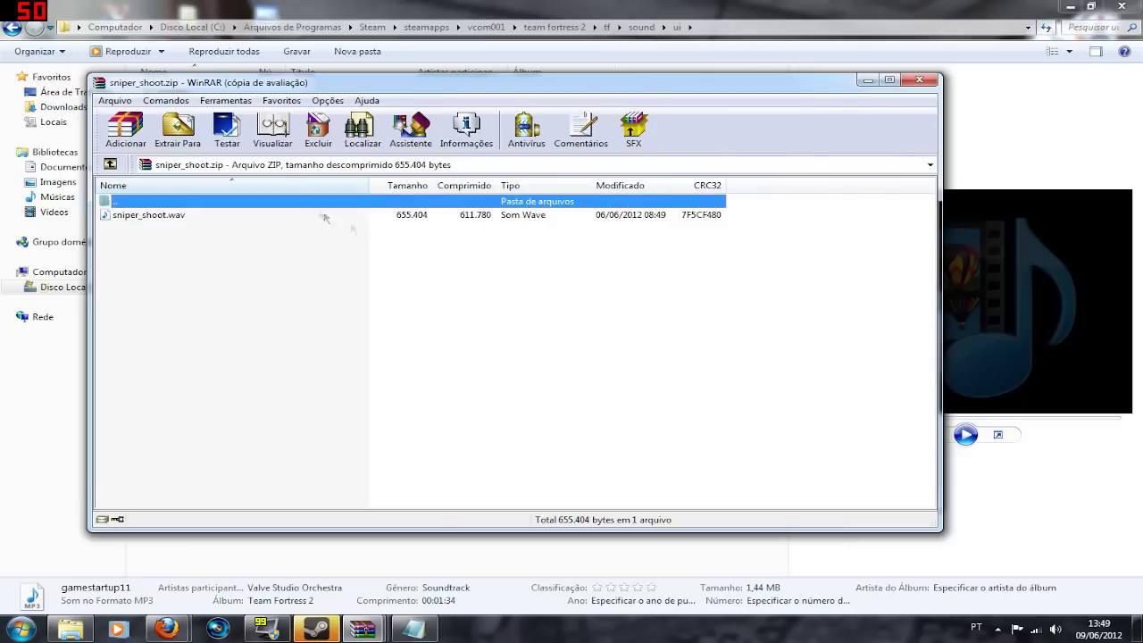
Copy sniper_shoot.wav from the archive into the sound\ui folder, play it there and close the player
{"action": "left_click_drag", "start_coordinate": [268, 82], "coordinate": [762, 80]}
{"action": "left_click_drag", "start_coordinate": [666, 212], "coordinate": [357, 294]}
{"action": "mouse_move", "coordinate": [401, 334]}
{"action": "left_mouse_down"}
{"action": "mouse_move", "coordinate": [276, 388]}
{"action": "mouse_move", "coordinate": [301, 371]}
{"action": "left_mouse_up"}
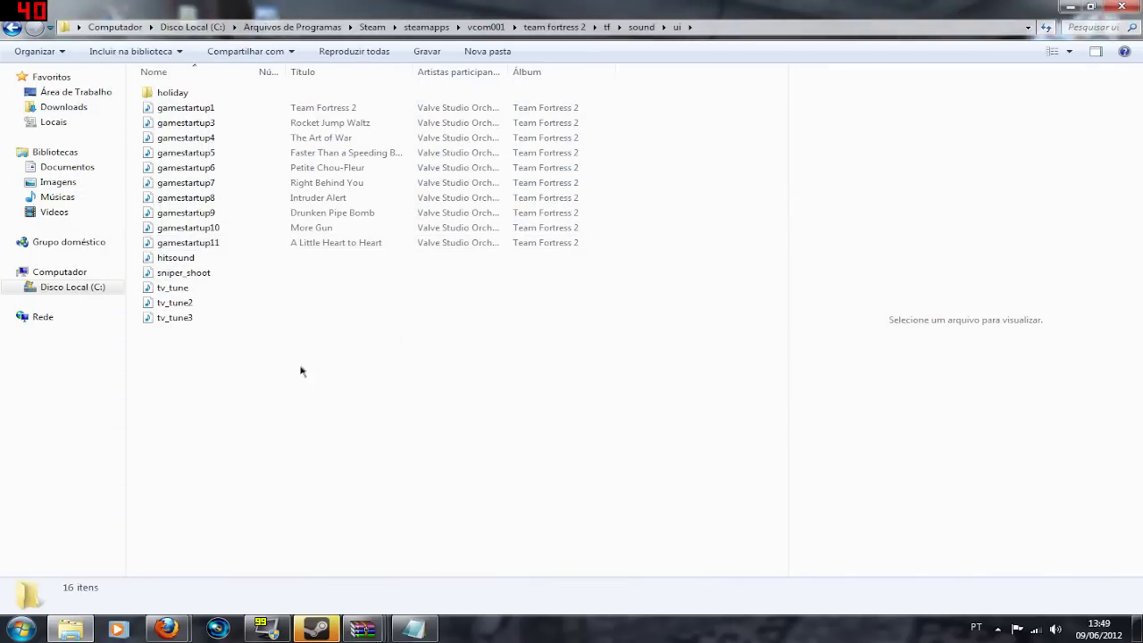
{"action": "double_click", "coordinate": [227, 275]}
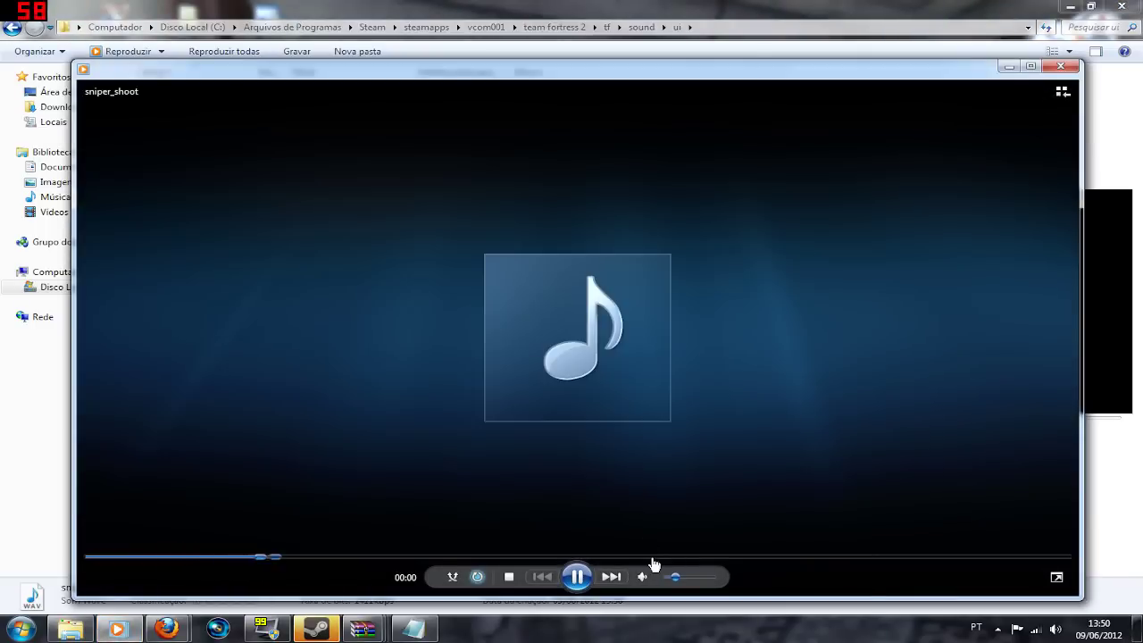
{"action": "left_click", "coordinate": [1061, 66]}
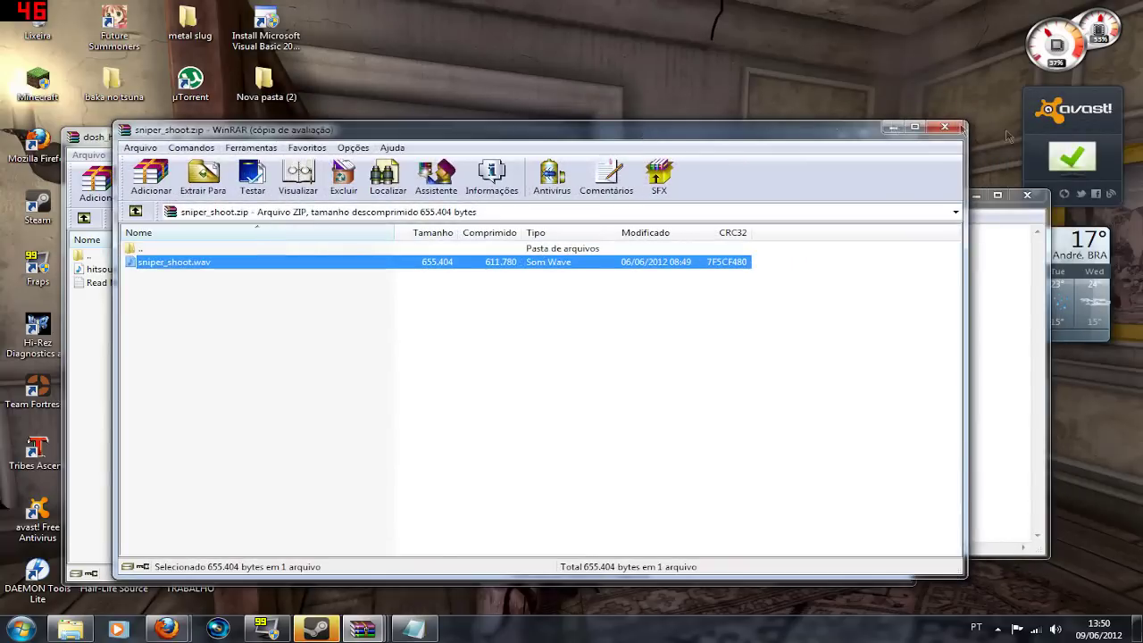
Close the open archive windows and Read Me !.txt, and clear Firefox's download list
{"action": "left_click", "coordinate": [957, 120]}
{"action": "left_click", "coordinate": [892, 137]}
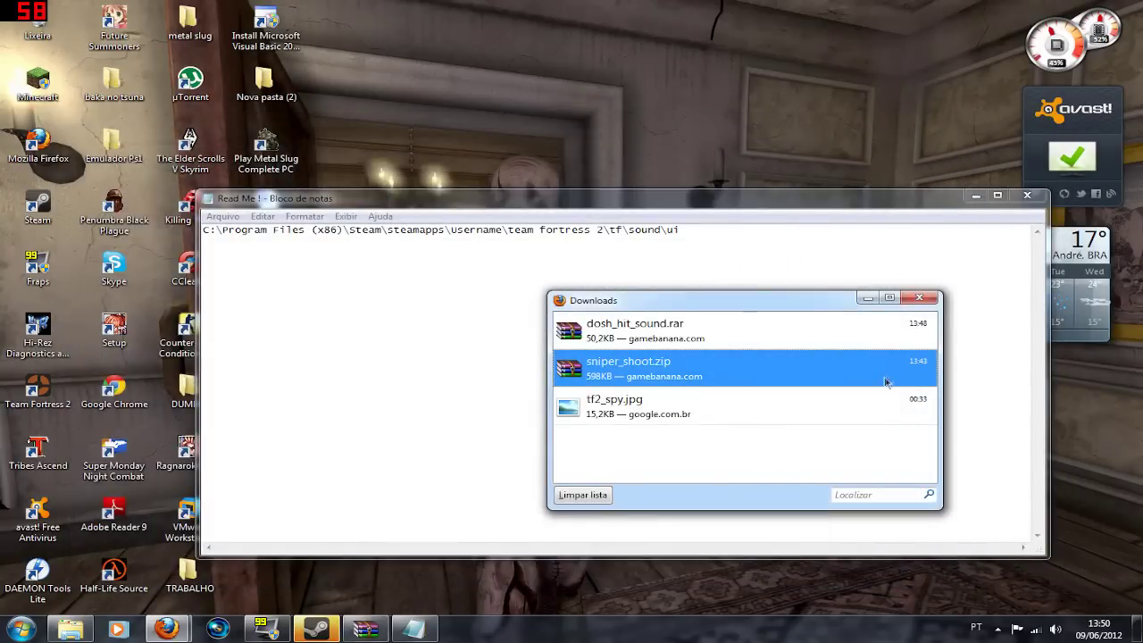
{"action": "left_click", "coordinate": [1027, 194]}
{"action": "left_click", "coordinate": [597, 496]}
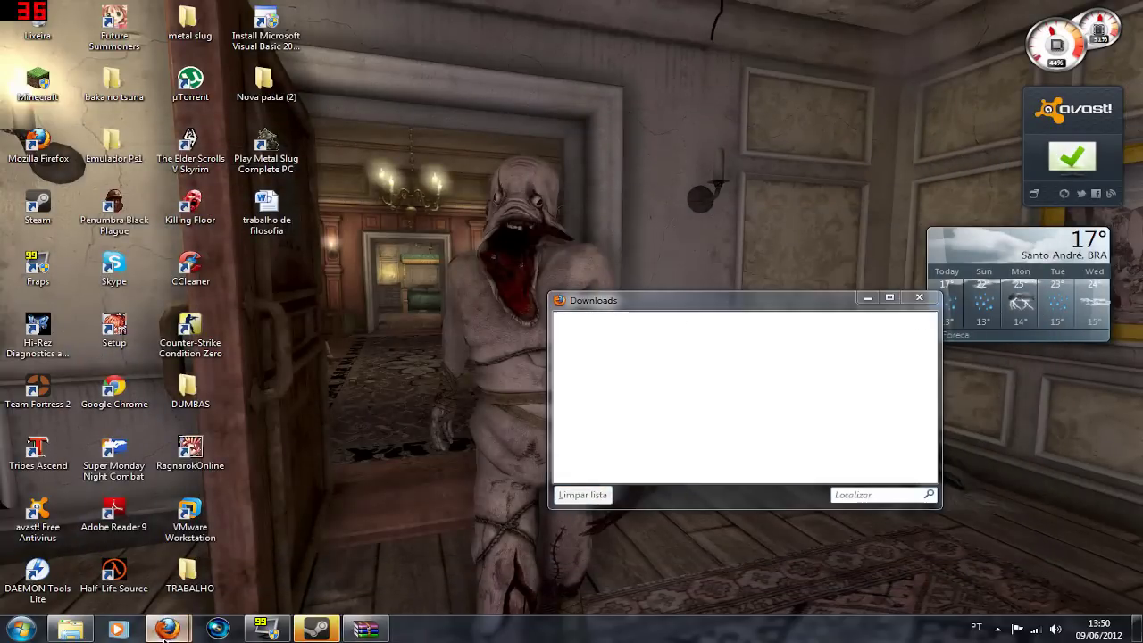
Switch to Firefox, close the Dosh Hit Sound download tab and browse GameBanana's Team Fortress 2 page
{"action": "key", "text": "alt+Tab"}
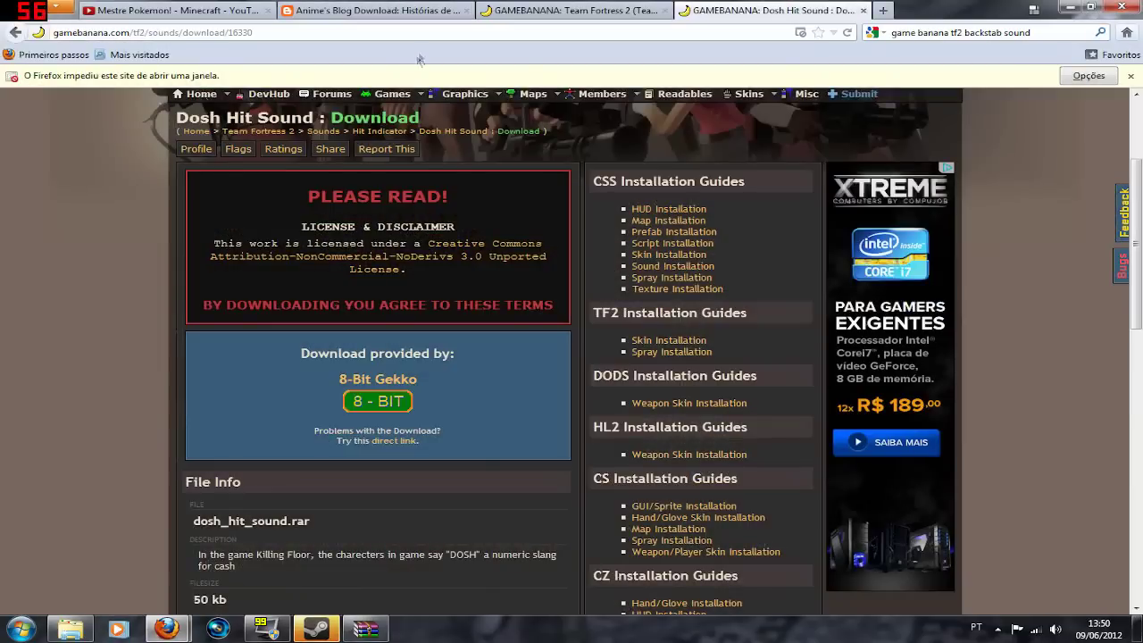
{"action": "left_click", "coordinate": [863, 11]}
{"action": "scroll", "coordinate": [134, 291], "scroll_direction": "down", "scroll_amount": 3}
{"action": "scroll", "coordinate": [134, 291], "scroll_direction": "up", "scroll_amount": 1}
{"action": "left_click_drag", "start_coordinate": [361, 382], "coordinate": [176, 251]}
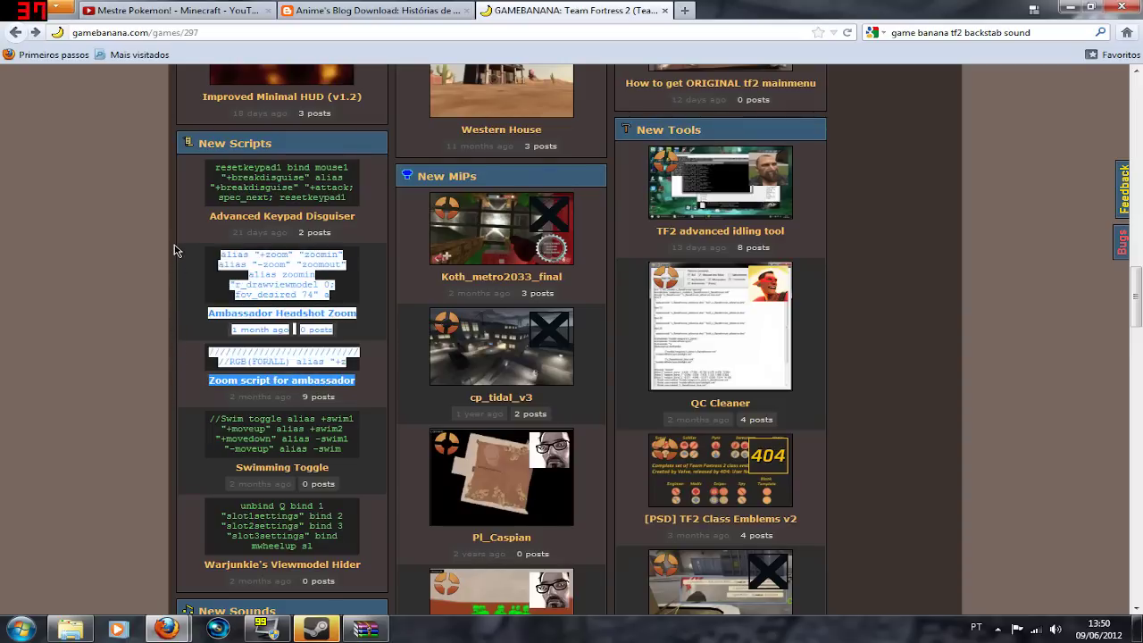
Open the "Zoom script for ambassador" page and read through its script and comments
{"action": "left_click", "coordinate": [168, 312]}
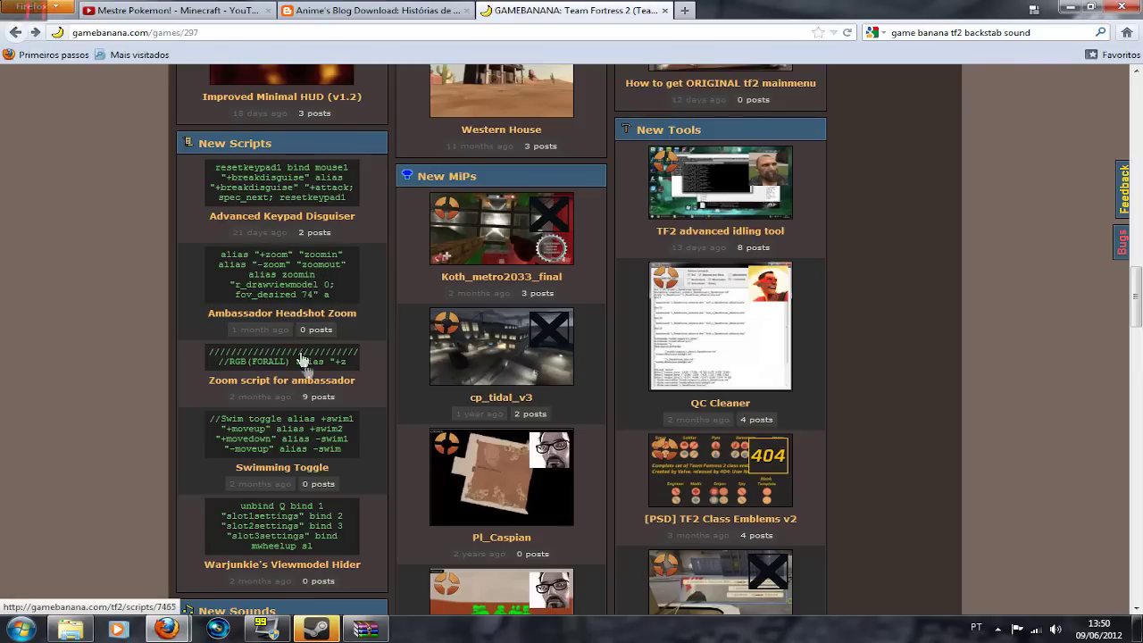
{"action": "left_click", "coordinate": [339, 383]}
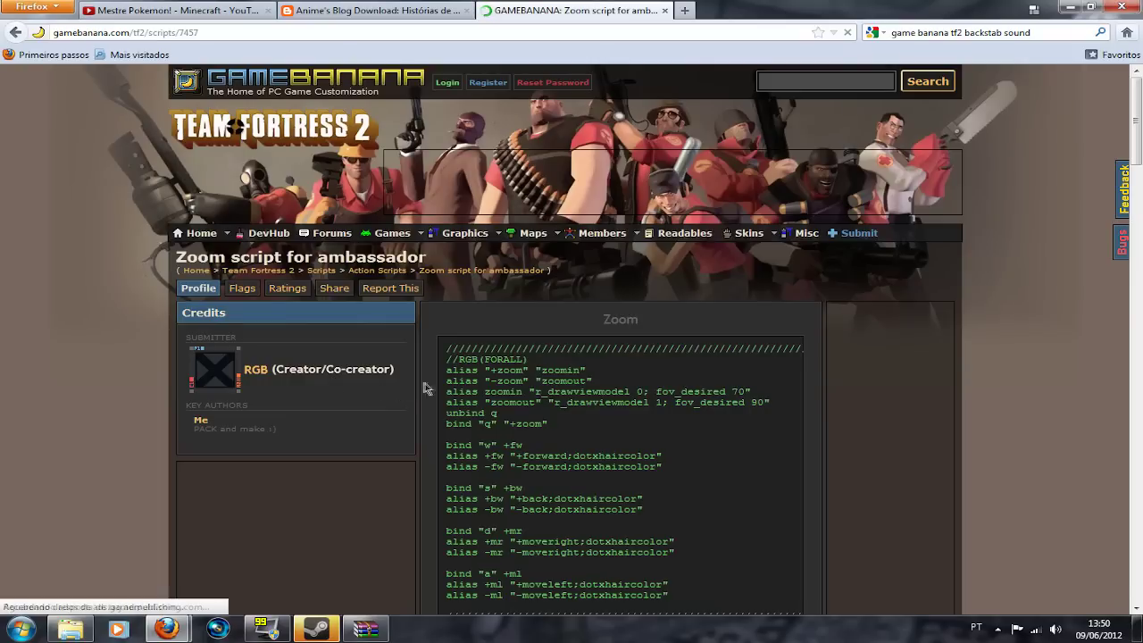
{"action": "scroll", "coordinate": [435, 390], "scroll_direction": "down", "scroll_amount": 5}
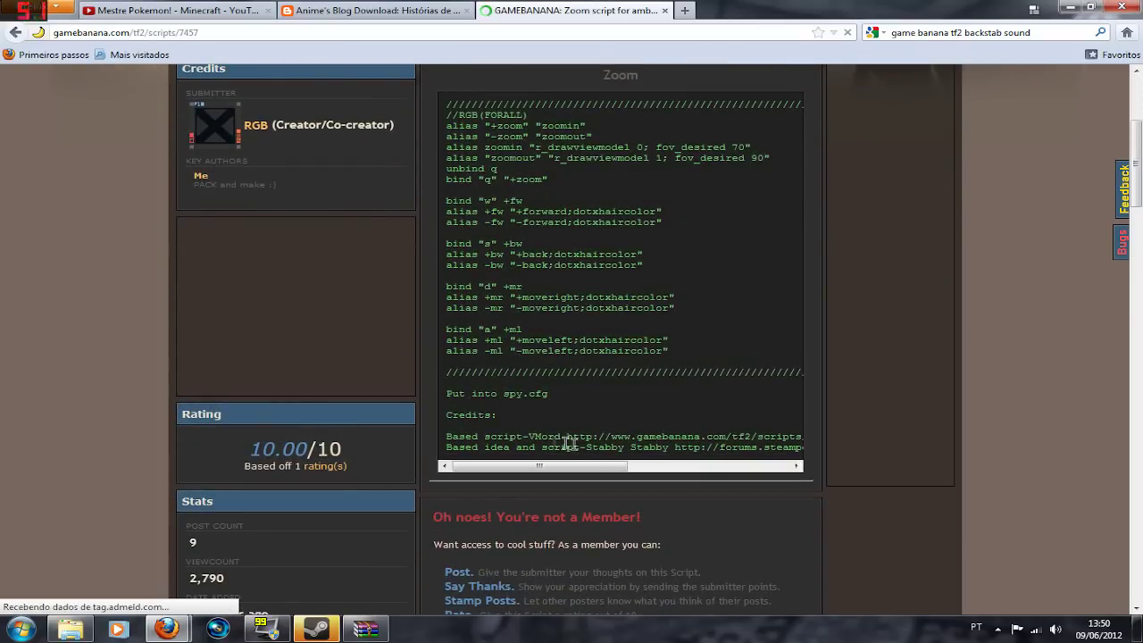
{"action": "scroll", "coordinate": [430, 416], "scroll_direction": "down", "scroll_amount": 5}
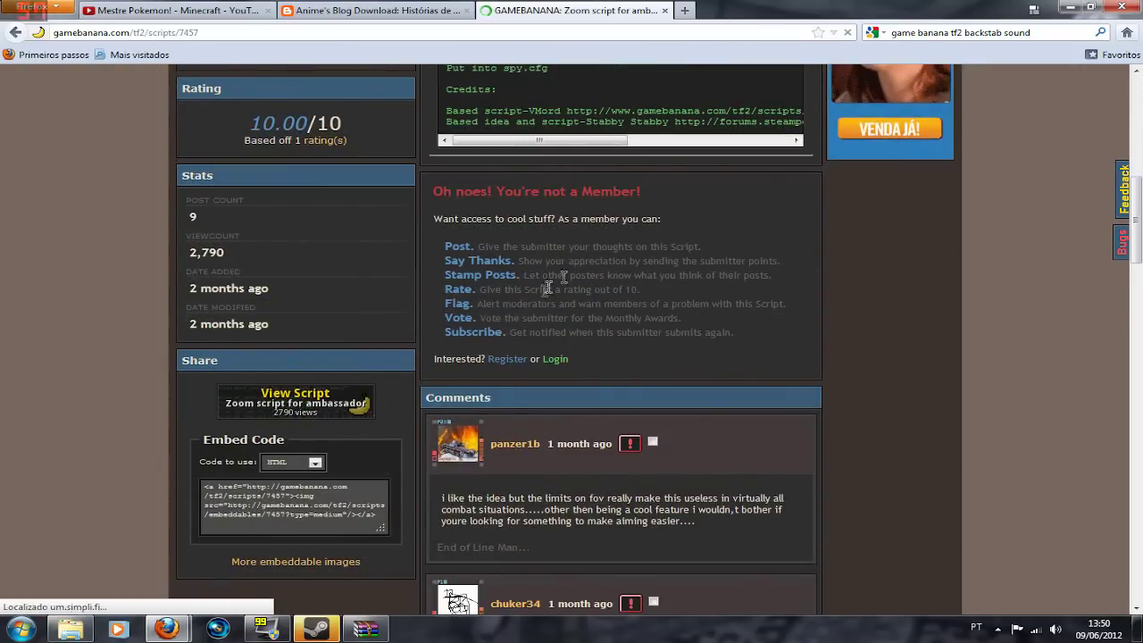
{"action": "scroll", "coordinate": [487, 427], "scroll_direction": "down", "scroll_amount": 3}
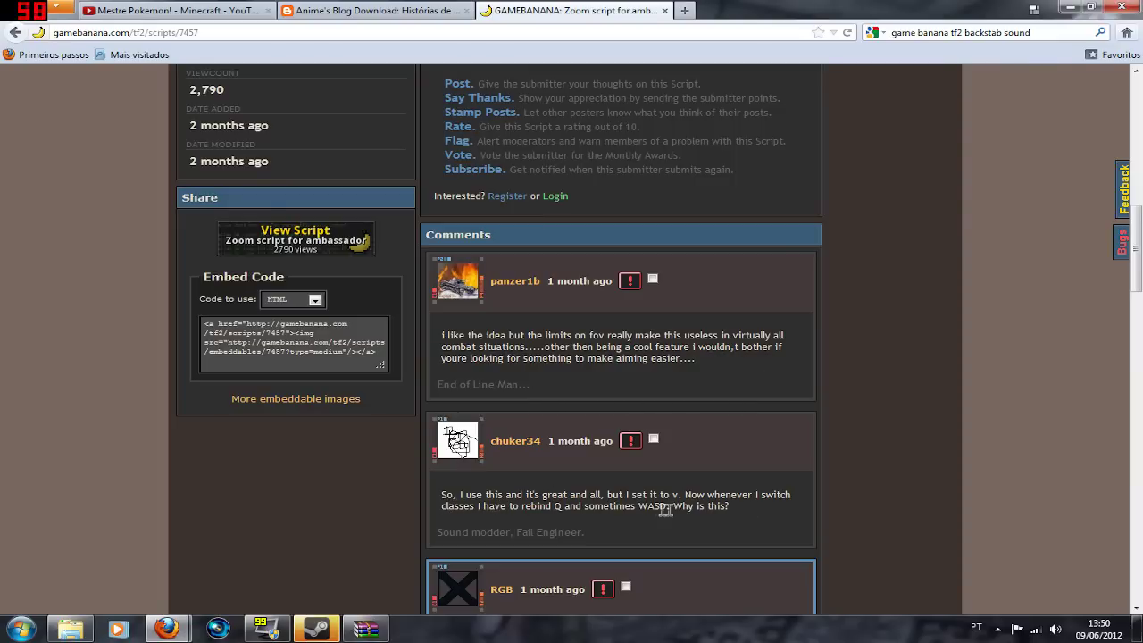
{"action": "scroll", "coordinate": [409, 467], "scroll_direction": "down", "scroll_amount": 3}
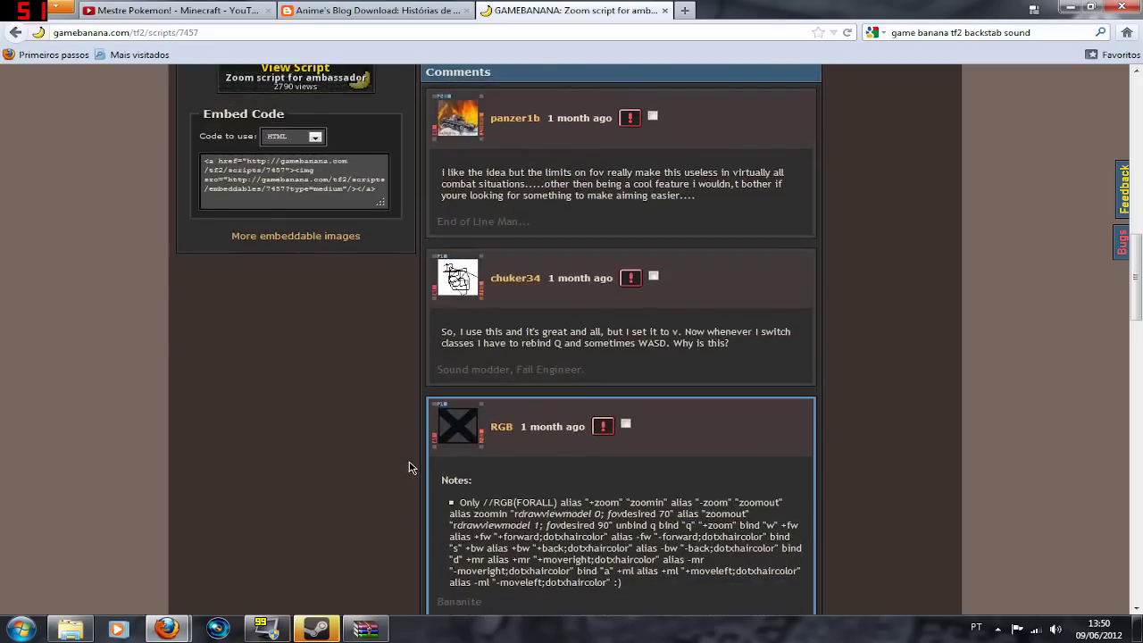
{"action": "scroll", "coordinate": [411, 464], "scroll_direction": "down", "scroll_amount": 3}
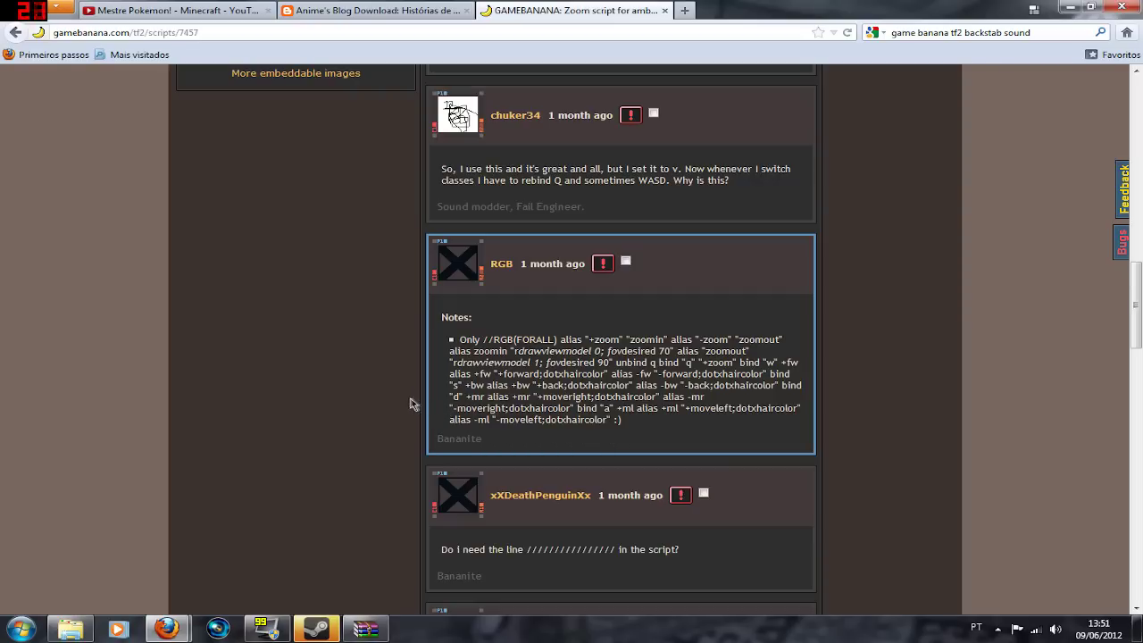
{"action": "scroll", "coordinate": [411, 403], "scroll_direction": "down", "scroll_amount": 6}
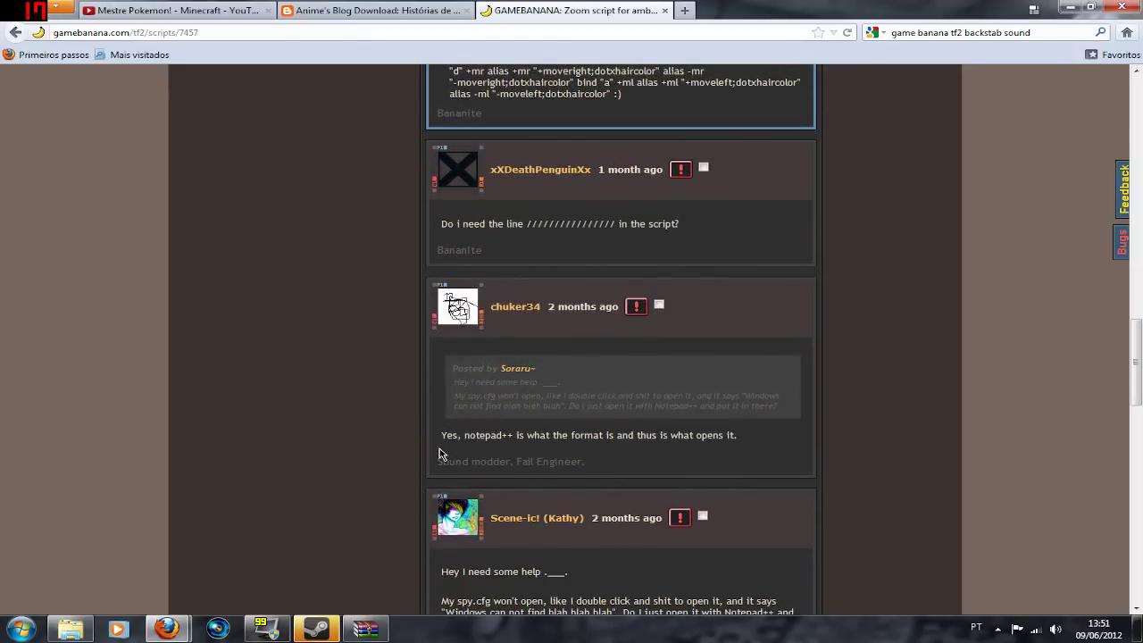
{"action": "scroll", "coordinate": [435, 454], "scroll_direction": "down", "scroll_amount": 12}
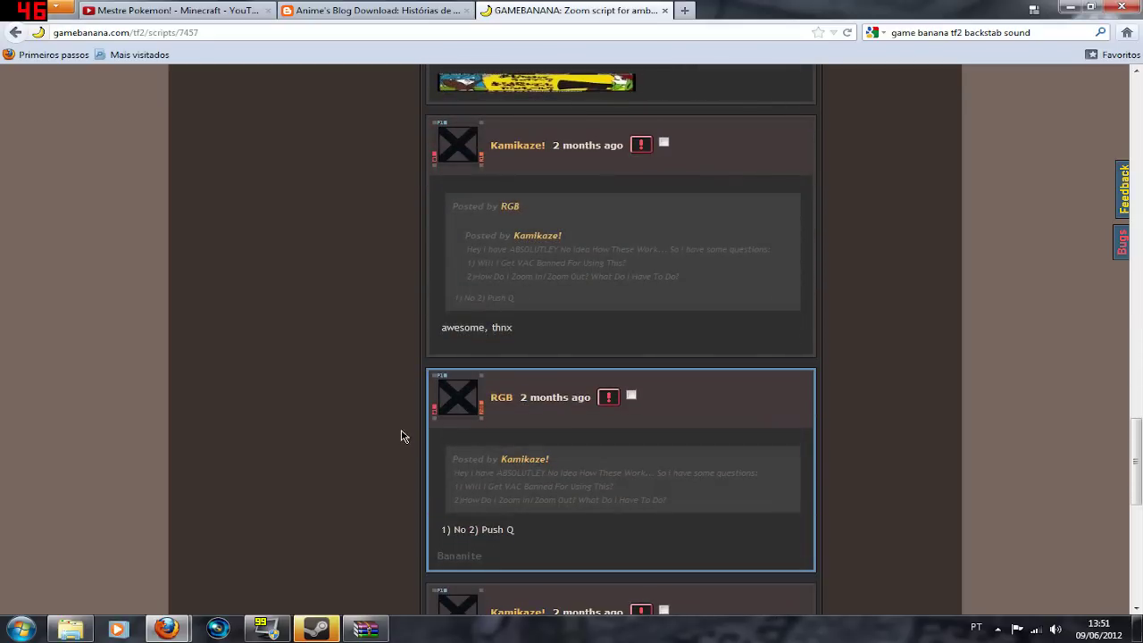
Go back over the ambassador zoom script's code and its "Put into spy.cfg" instruction
{"action": "scroll", "coordinate": [362, 418], "scroll_direction": "up", "scroll_amount": 15}
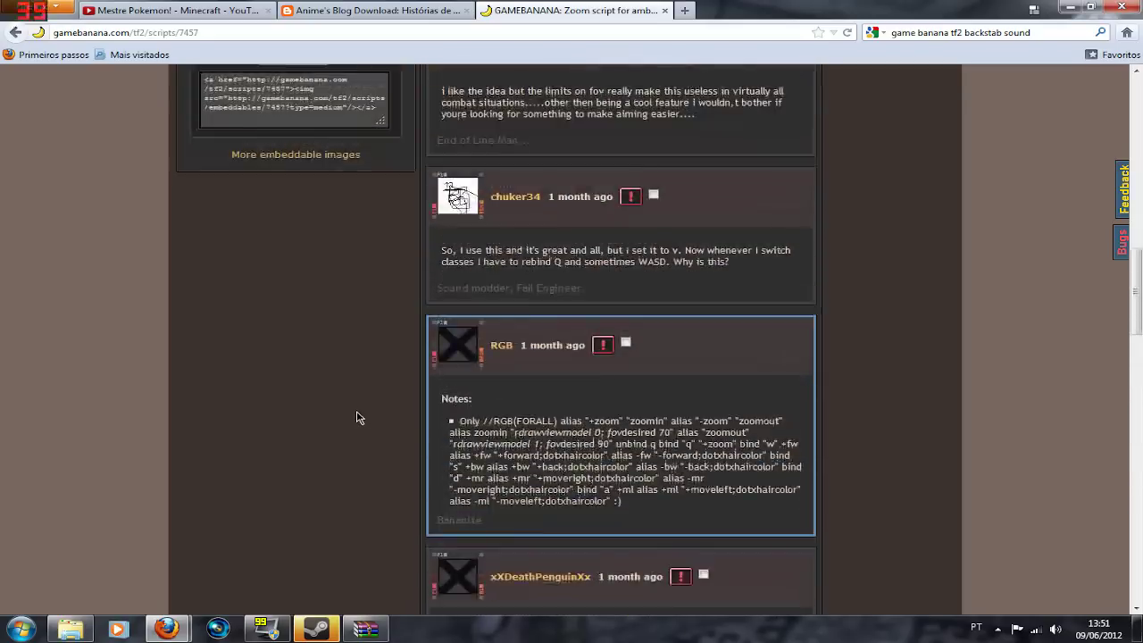
{"action": "scroll", "coordinate": [357, 418], "scroll_direction": "up", "scroll_amount": 5}
{"action": "scroll", "coordinate": [447, 447], "scroll_direction": "down", "scroll_amount": 2}
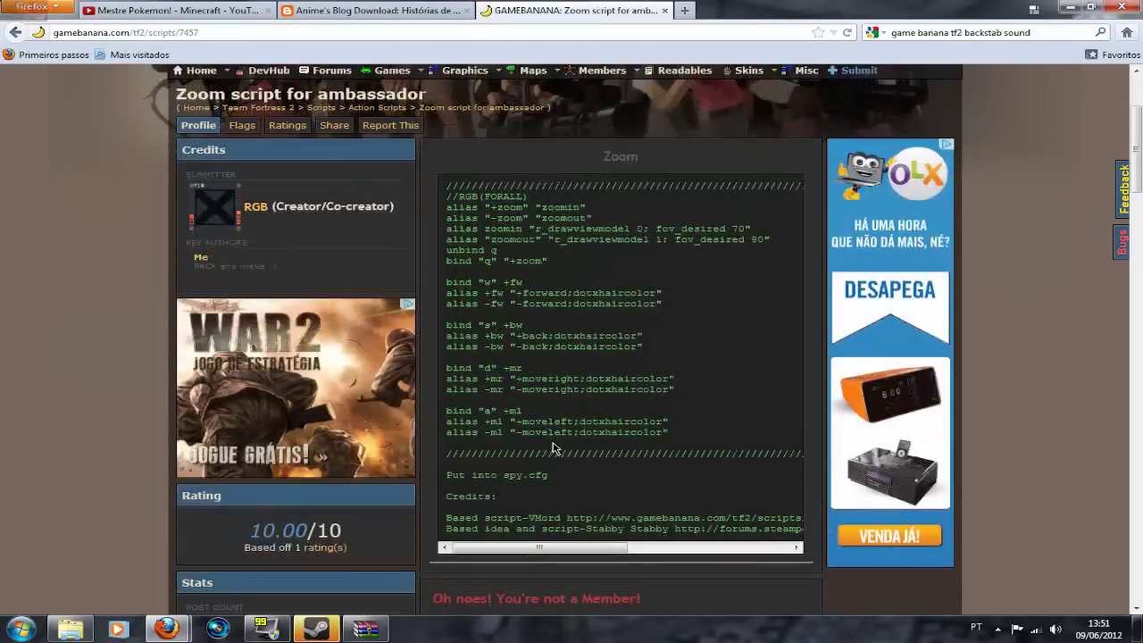
{"action": "left_click_drag", "start_coordinate": [589, 555], "coordinate": [527, 556]}
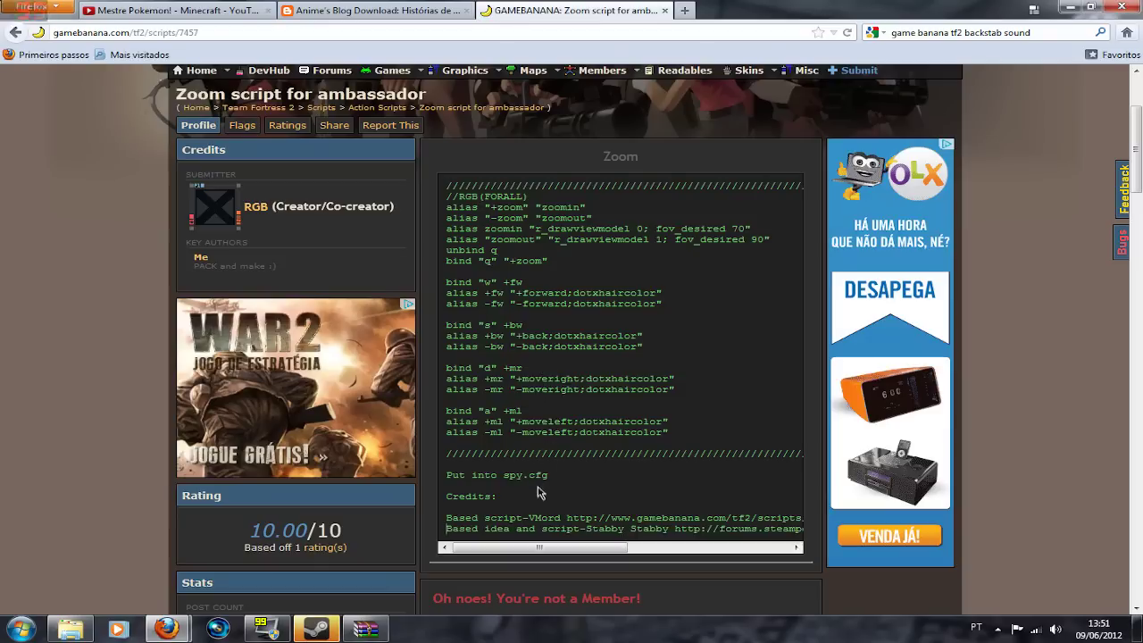
{"action": "left_click_drag", "start_coordinate": [534, 548], "coordinate": [497, 559]}
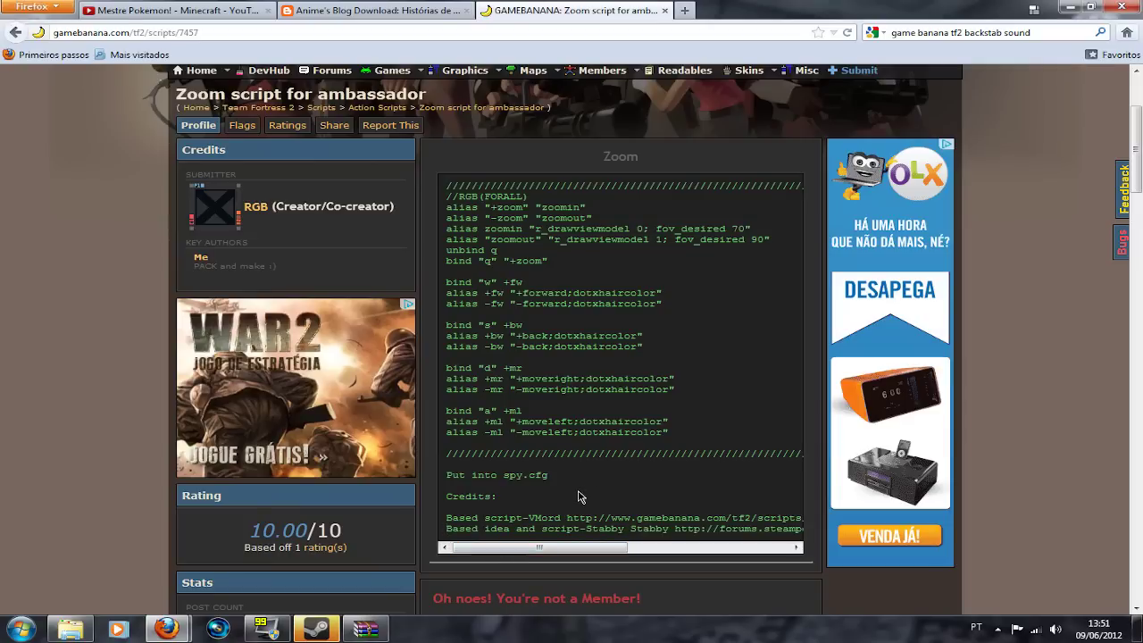
Return to GameBanana's Team Fortress 2 page, open Ambassador Headshot Zoom and copy its whole script
{"action": "left_click", "coordinate": [201, 70]}
{"action": "scroll", "coordinate": [216, 312], "scroll_direction": "down", "scroll_amount": 10}
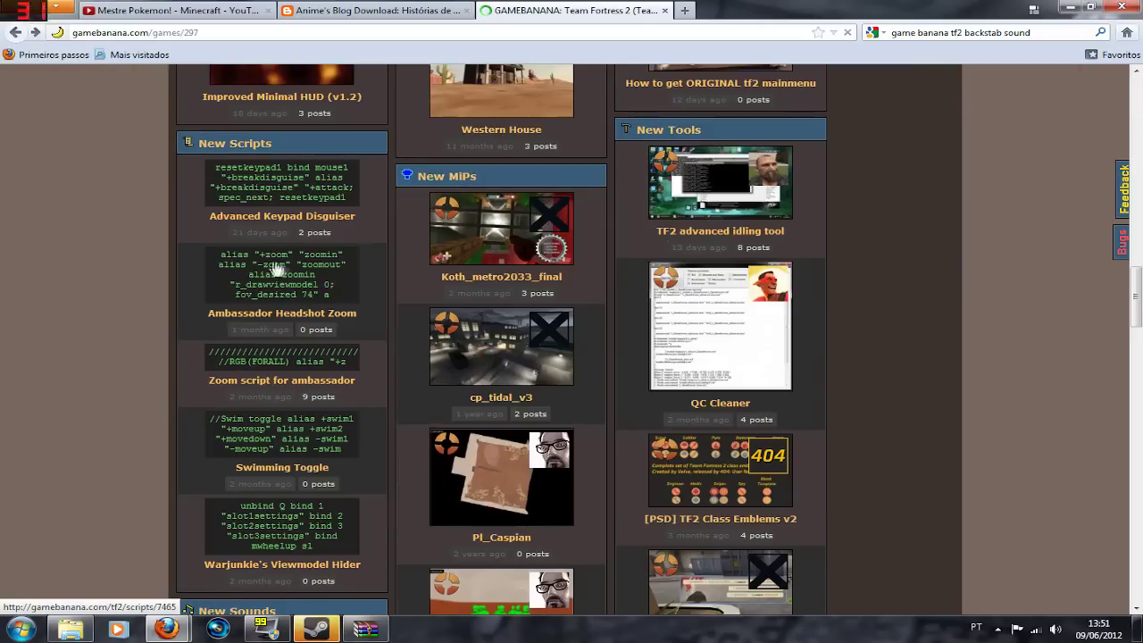
{"action": "left_click", "coordinate": [317, 319]}
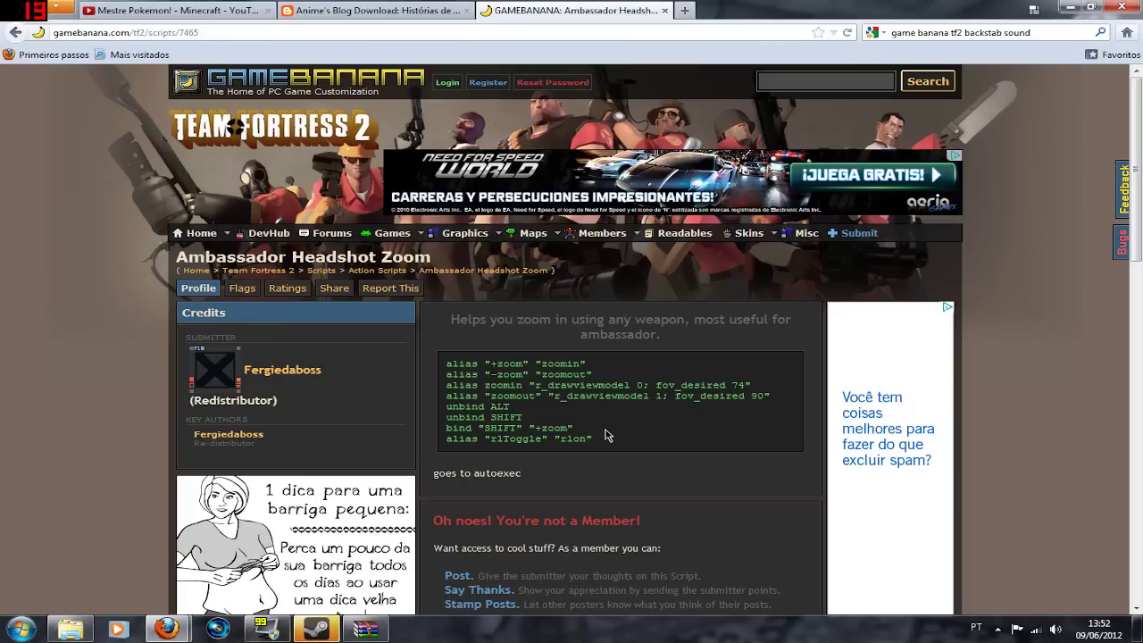
{"action": "left_click_drag", "start_coordinate": [607, 437], "coordinate": [446, 364]}
{"action": "right_click", "coordinate": [491, 379]}
{"action": "left_click", "coordinate": [492, 386]}
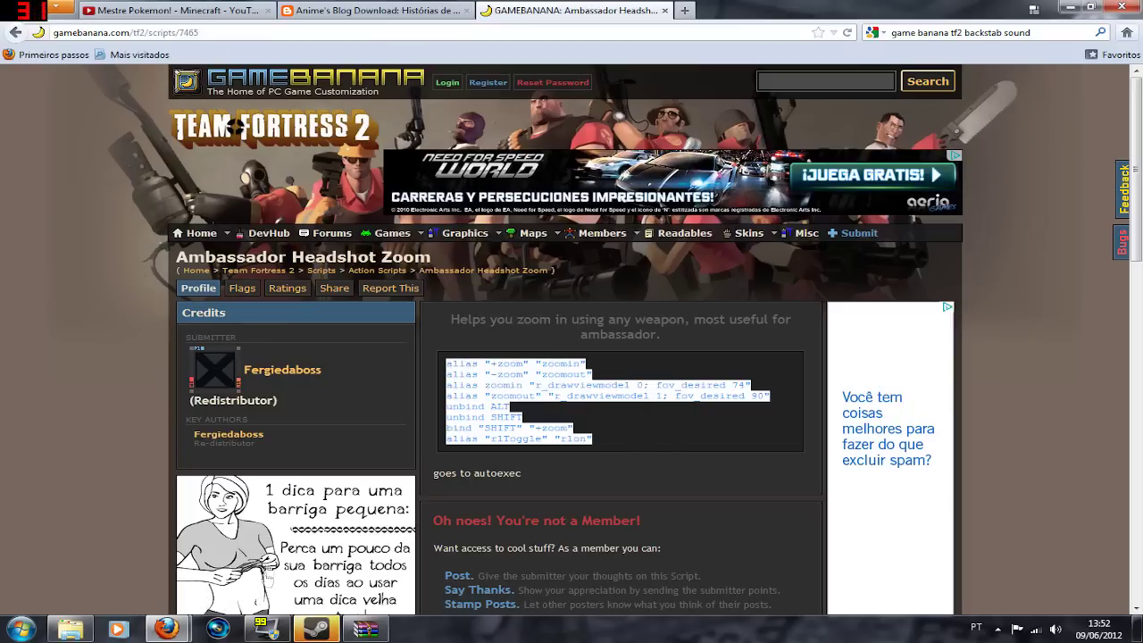
Switch to Windows Explorer, go to Team Fortress 2's tf\cfg folder and open the spy configuration file
{"action": "left_click", "coordinate": [71, 628]}
{"action": "left_click", "coordinate": [11, 28]}
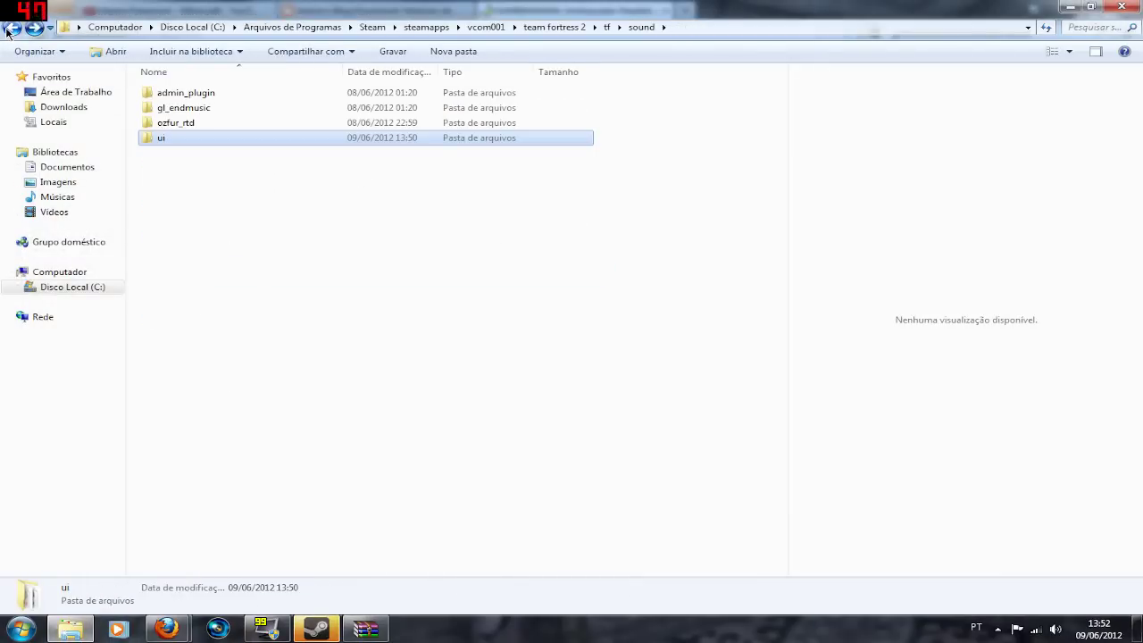
{"action": "left_click", "coordinate": [10, 28]}
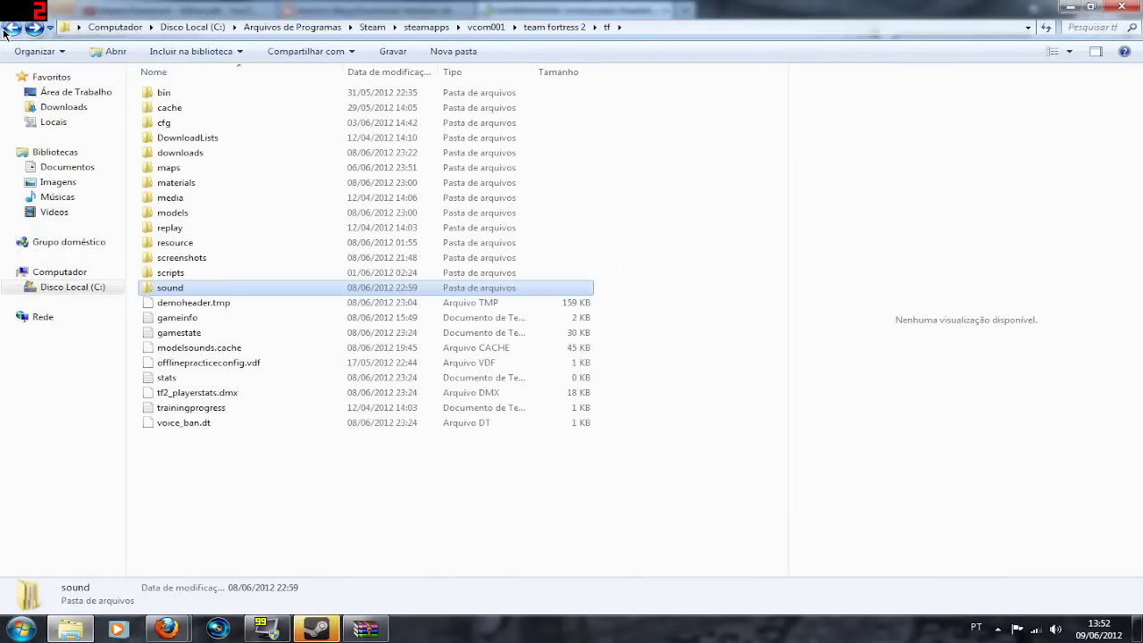
{"action": "double_click", "coordinate": [164, 123]}
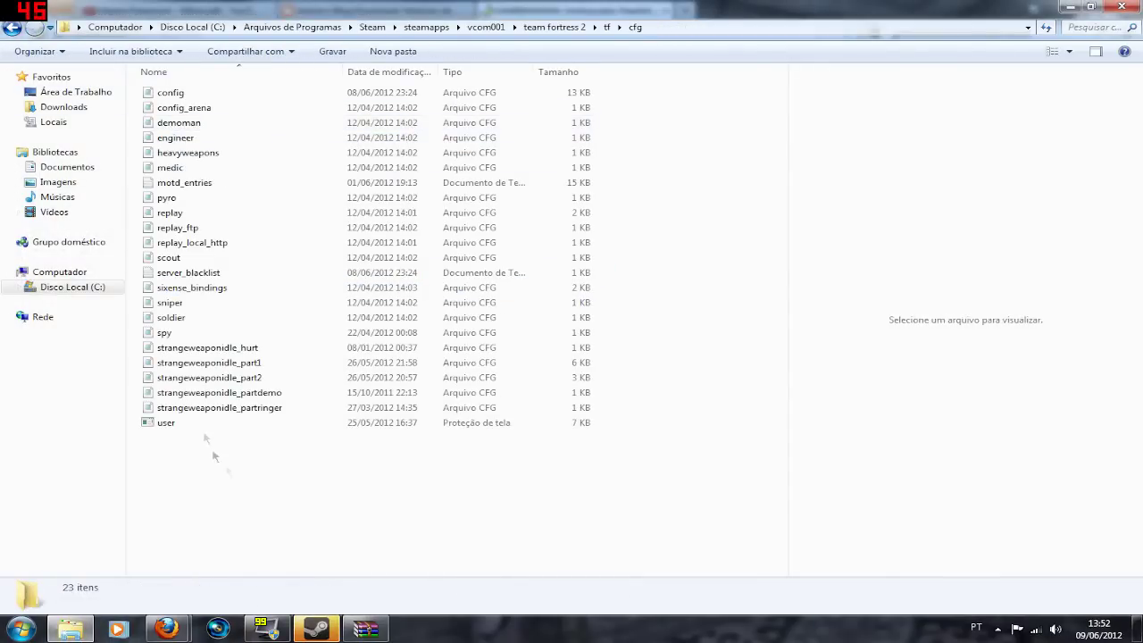
{"action": "double_click", "coordinate": [235, 332]}
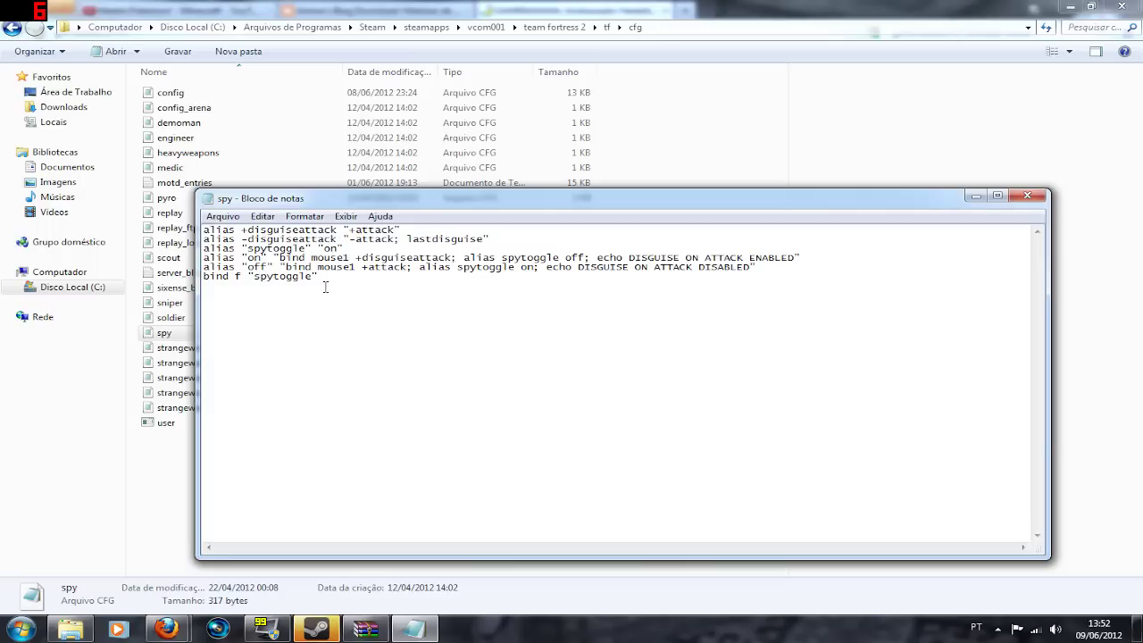
Paste the copied zoom script at the end of the spy configuration file, and close that file and the WinRAR window
{"action": "key", "text": "ctrl+v"}
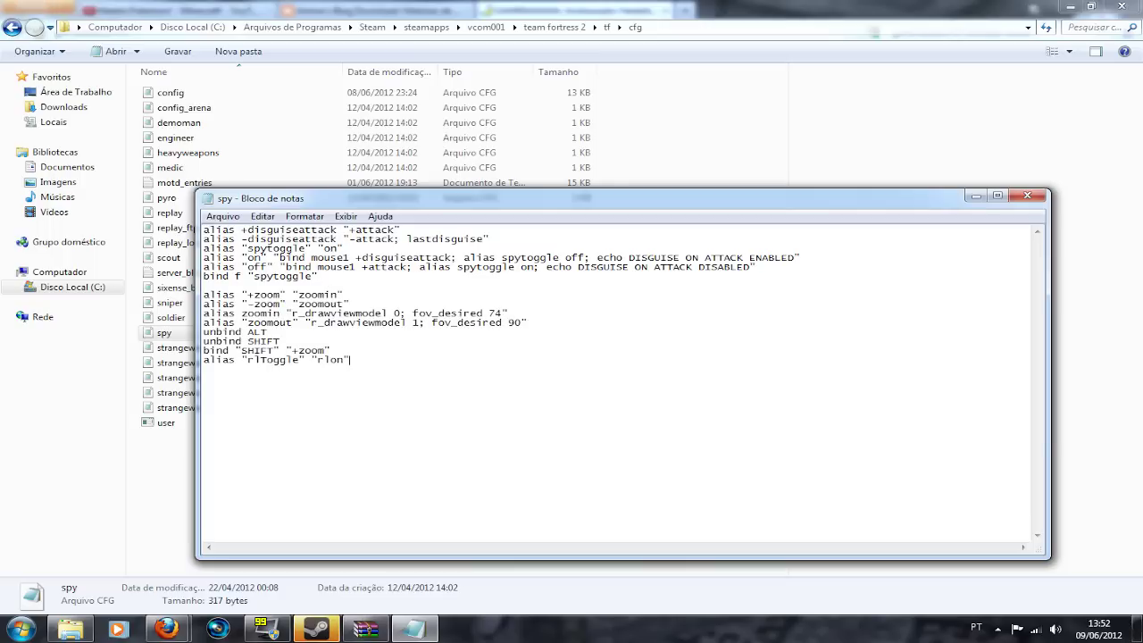
{"action": "left_click", "coordinate": [1027, 195]}
{"action": "left_click", "coordinate": [534, 333]}
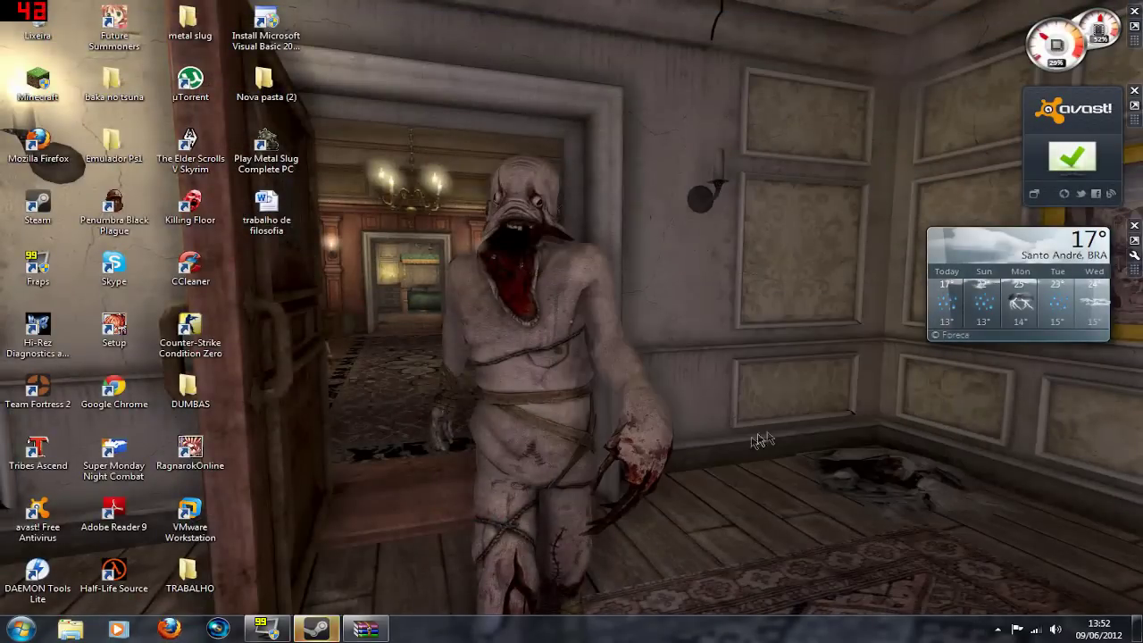
{"action": "left_click", "coordinate": [365, 630]}
{"action": "left_click", "coordinate": [1063, 97]}
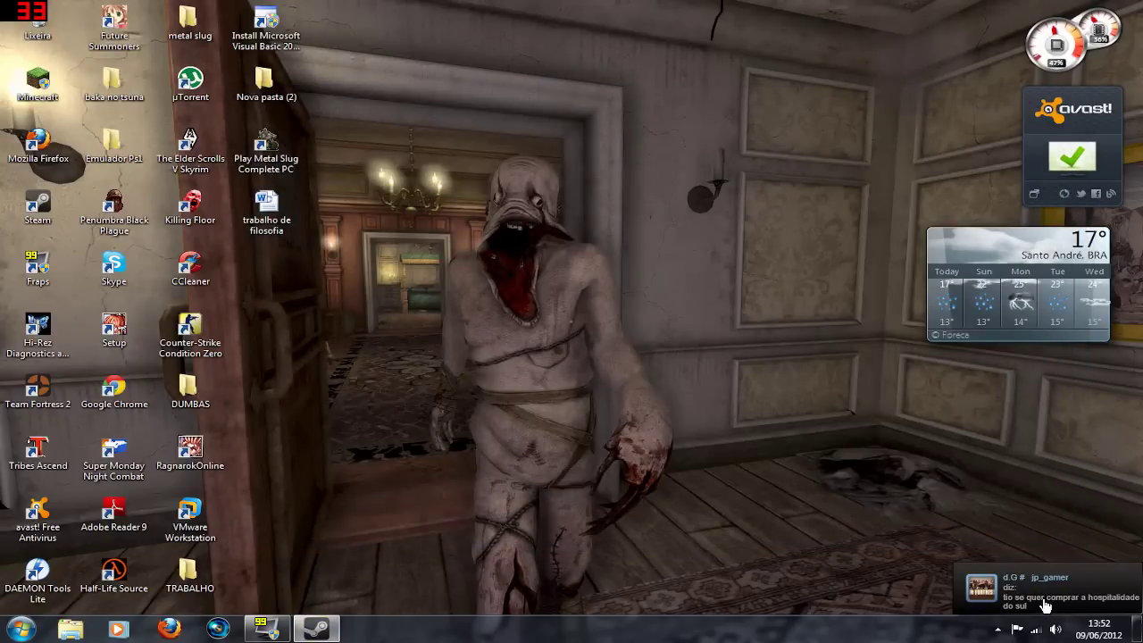
Open the incoming Steam chat message, reply "calma aew" and minimize the chat window
{"action": "left_click", "coordinate": [1045, 605]}
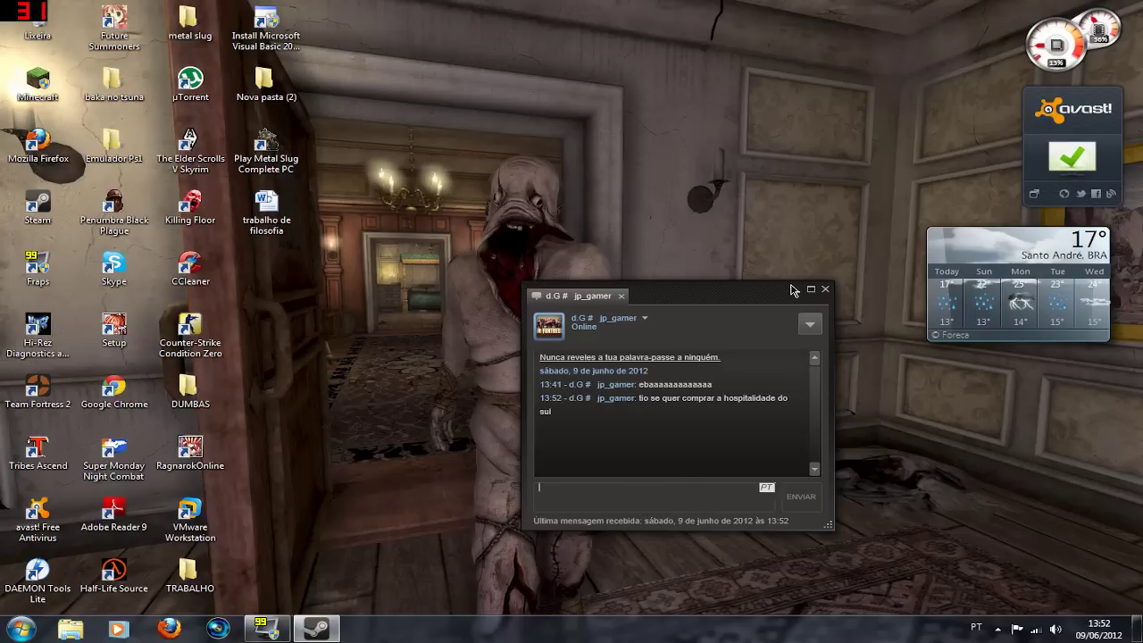
{"action": "type", "text": "calm"}
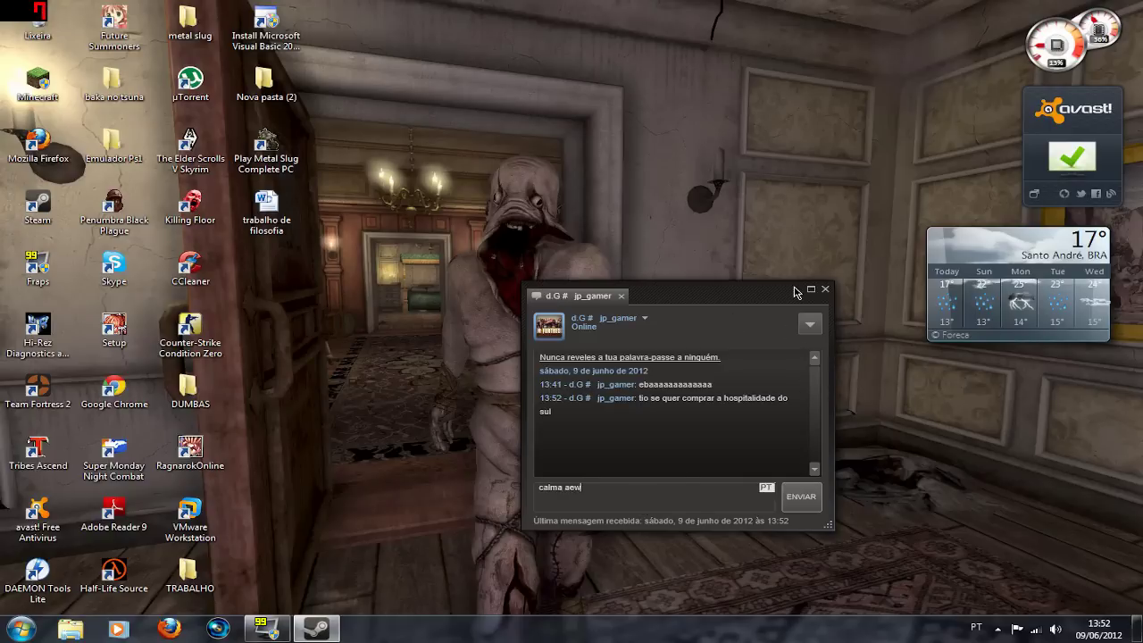
{"action": "type", "text": "a aew"}
{"action": "key", "text": "Return"}
{"action": "left_click", "coordinate": [796, 291]}
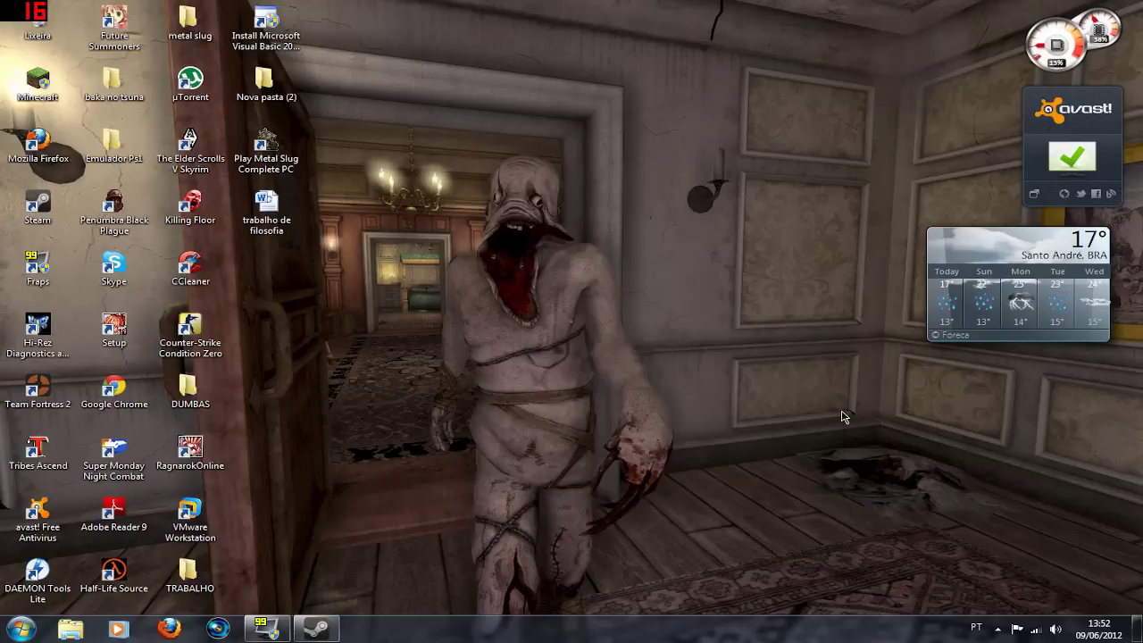
Launch Team Fortress 2 through Steam's notification-area icon
{"action": "left_click", "coordinate": [997, 632]}
{"action": "right_click", "coordinate": [972, 536]}
{"action": "left_click", "coordinate": [1014, 320]}
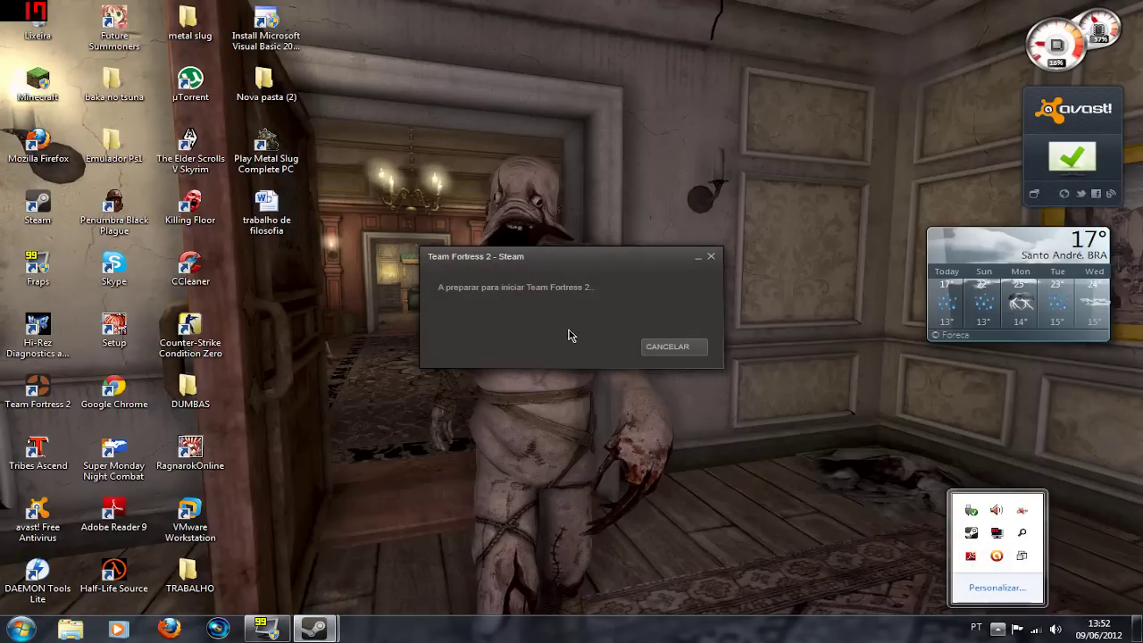
{"action": "left_click", "coordinate": [570, 335]}
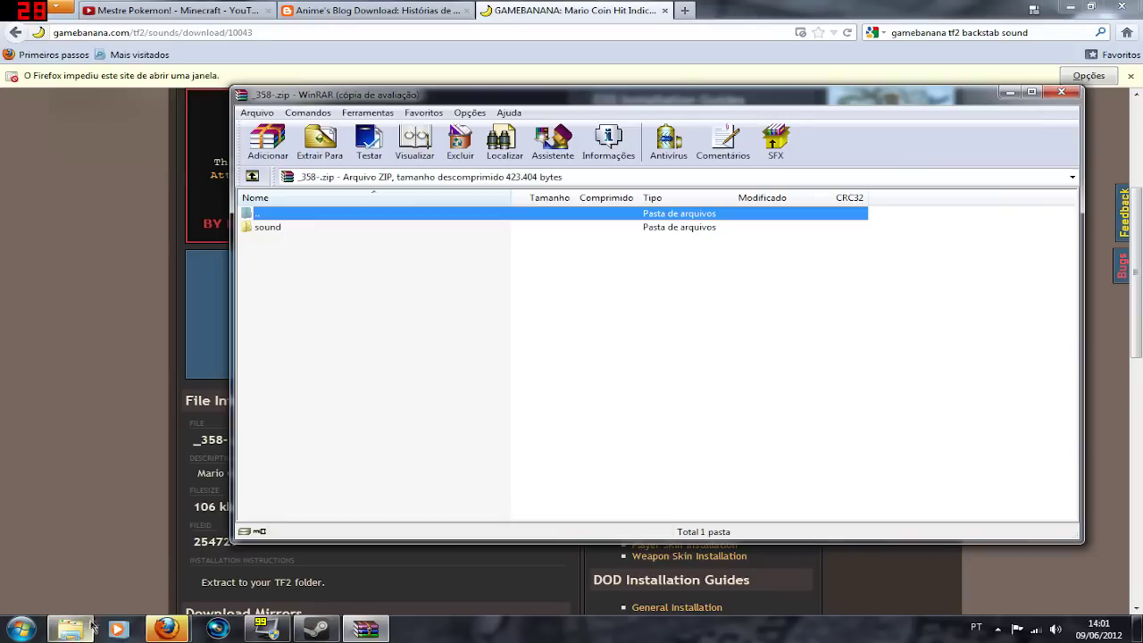
Show the tf folder in Windows Explorer and select the sound folder in the _358-.zip archive
{"action": "left_click", "coordinate": [71, 629]}
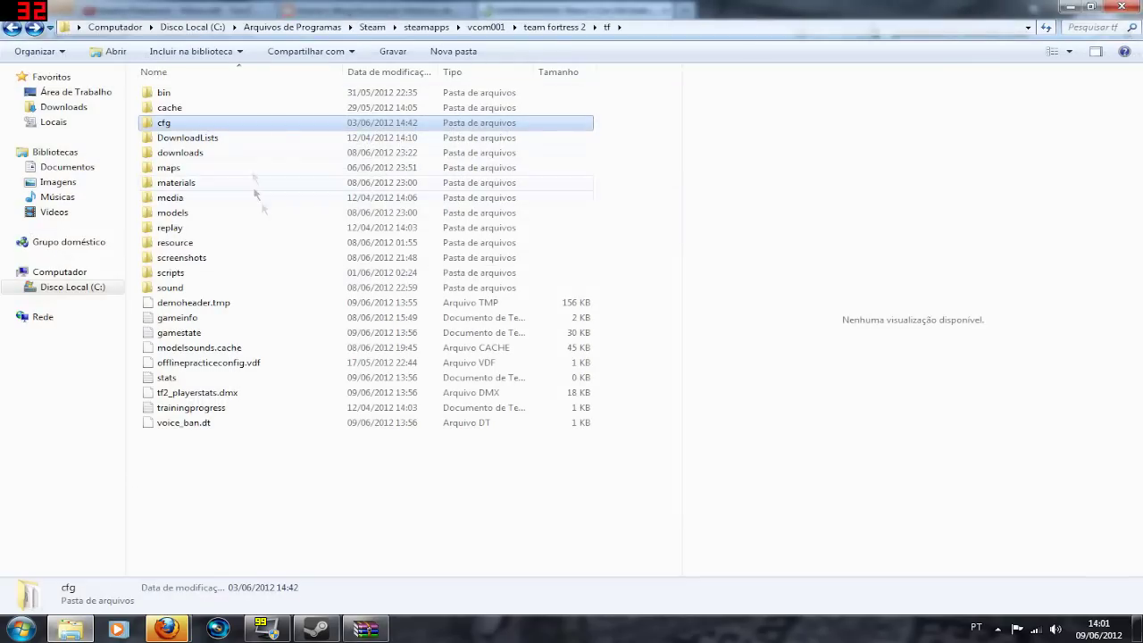
{"action": "left_click", "coordinate": [365, 629]}
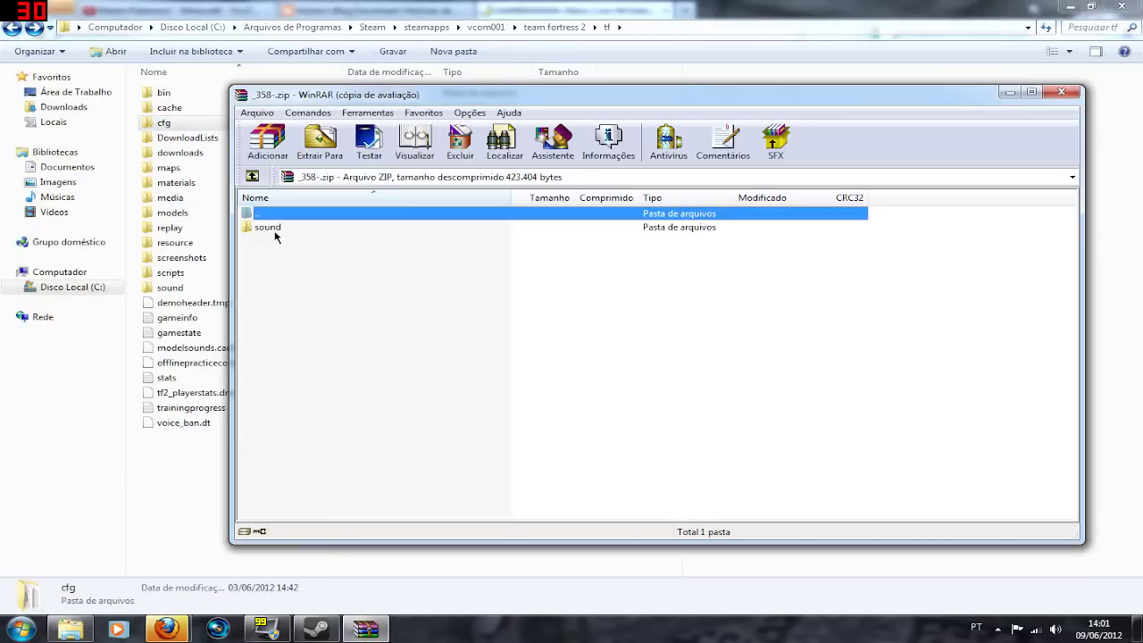
{"action": "left_click", "coordinate": [268, 227]}
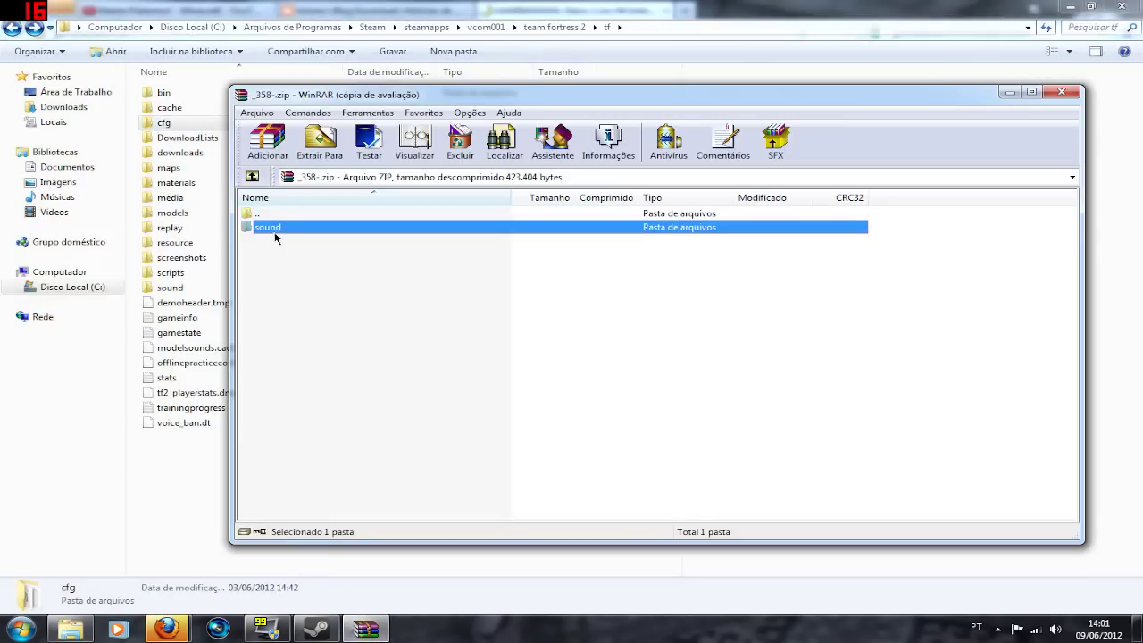
{"action": "left_click", "coordinate": [186, 471]}
{"action": "left_click", "coordinate": [366, 628]}
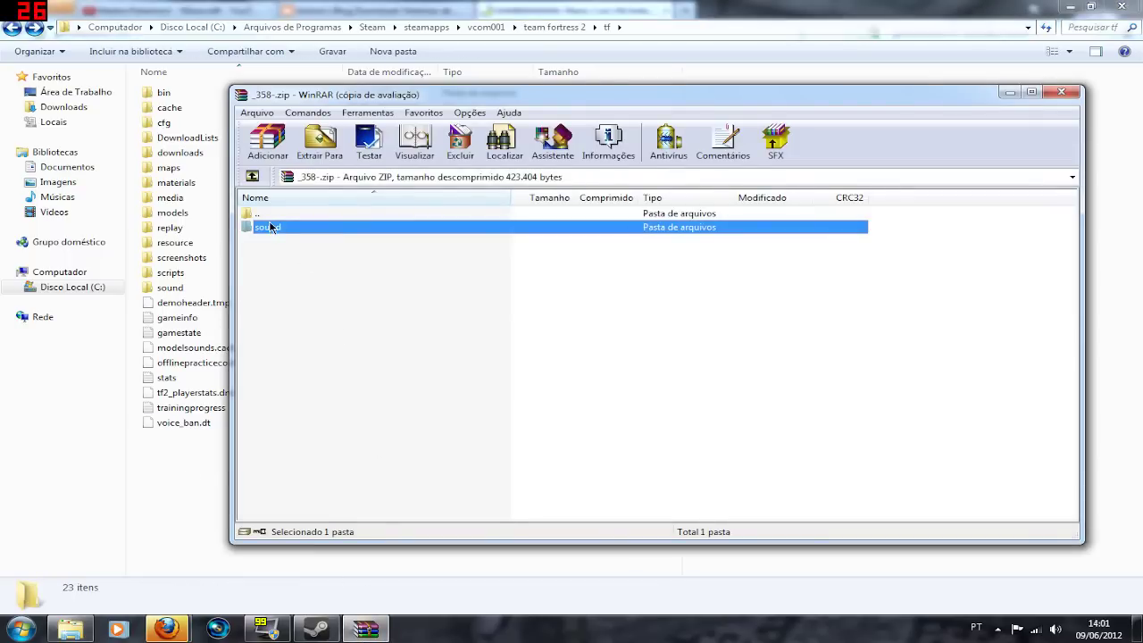
{"action": "left_click", "coordinate": [191, 476]}
{"action": "left_click", "coordinate": [358, 535]}
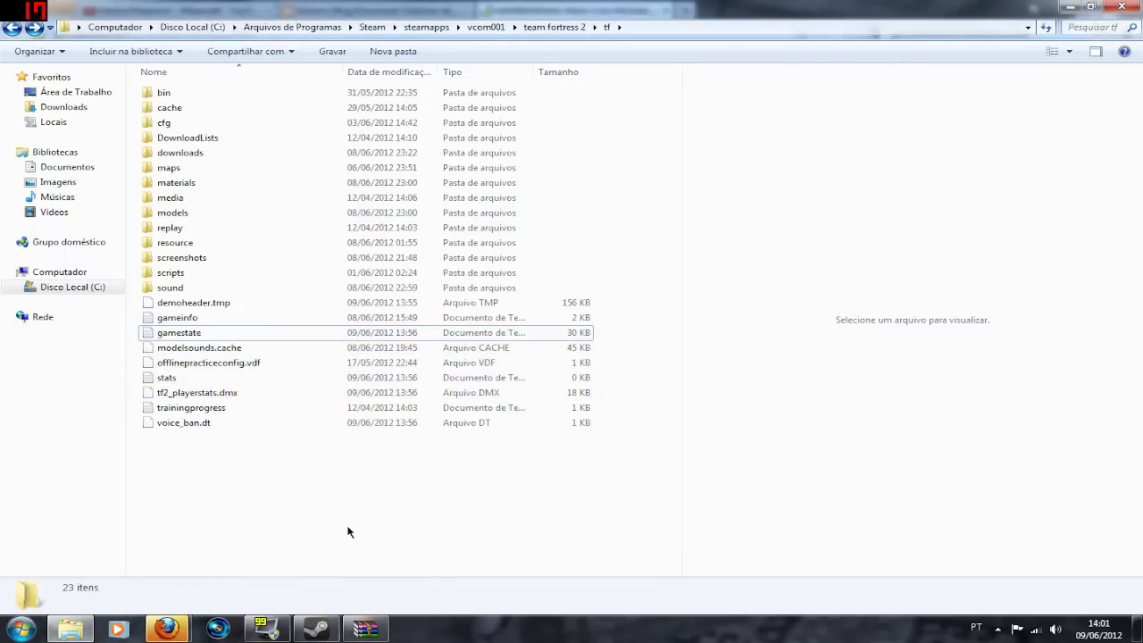
Copy the sound folder from _358-.zip into the tf folder, merging it with the existing sound and ui folders
{"action": "left_click", "coordinate": [365, 629]}
{"action": "left_click_drag", "start_coordinate": [283, 228], "coordinate": [268, 524]}
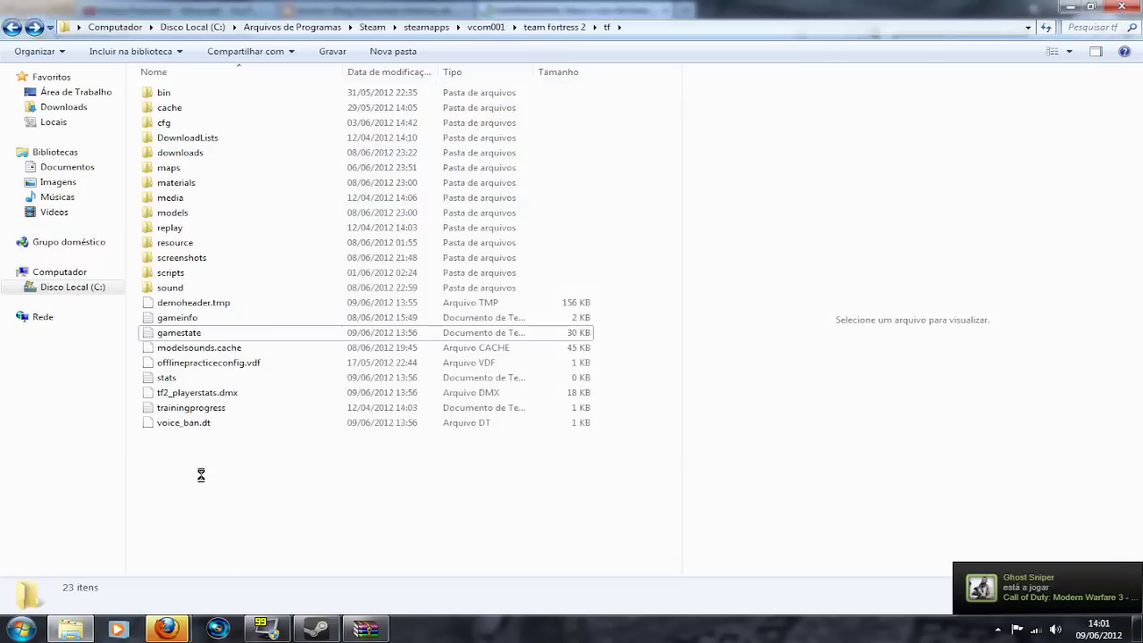
{"action": "left_click", "coordinate": [633, 456]}
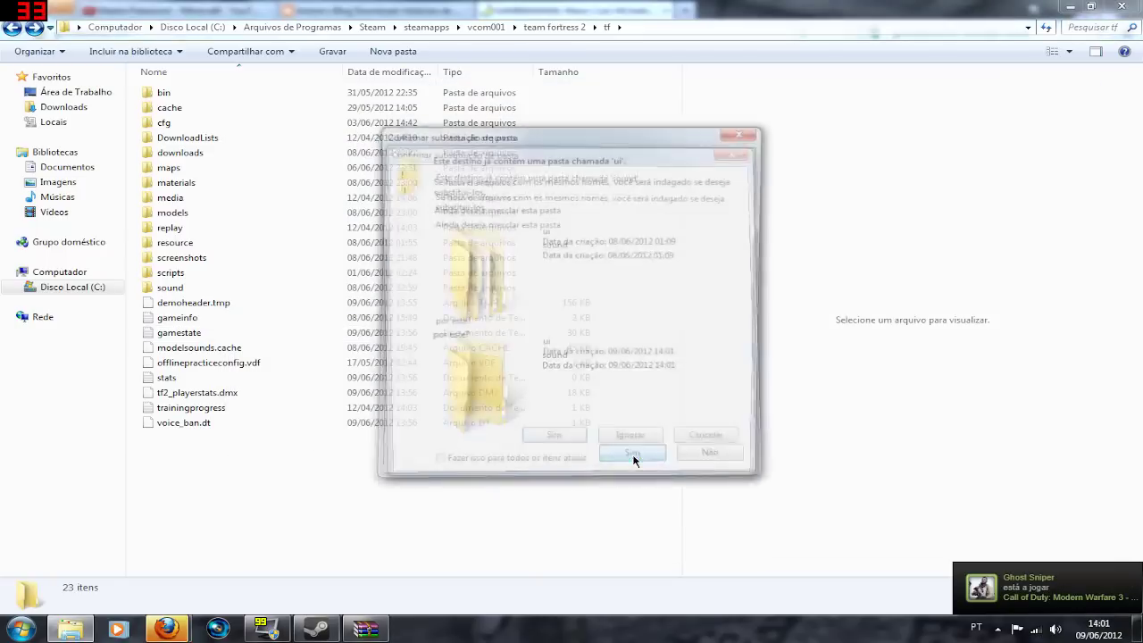
{"action": "left_click", "coordinate": [516, 474]}
{"action": "left_click", "coordinate": [554, 447]}
{"action": "left_click", "coordinate": [526, 475]}
{"action": "left_click", "coordinate": [560, 257]}
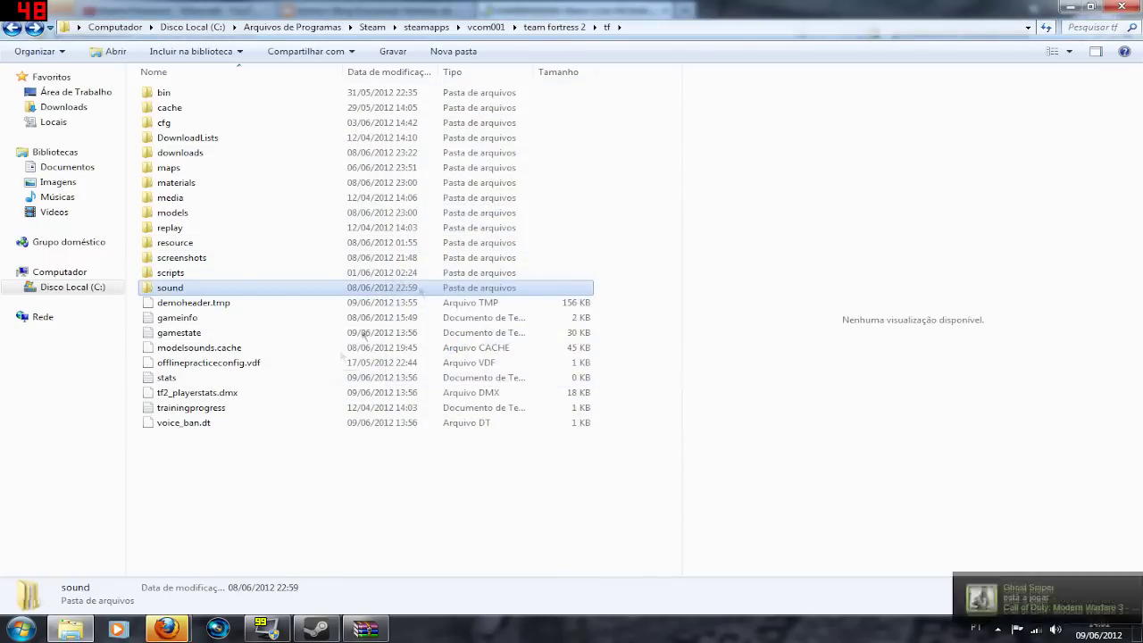
Close the _358-.zip archive and the Mario Coin Hit download tab, minimize Firefox and clear its download list
{"action": "key", "text": "alt+Tab"}
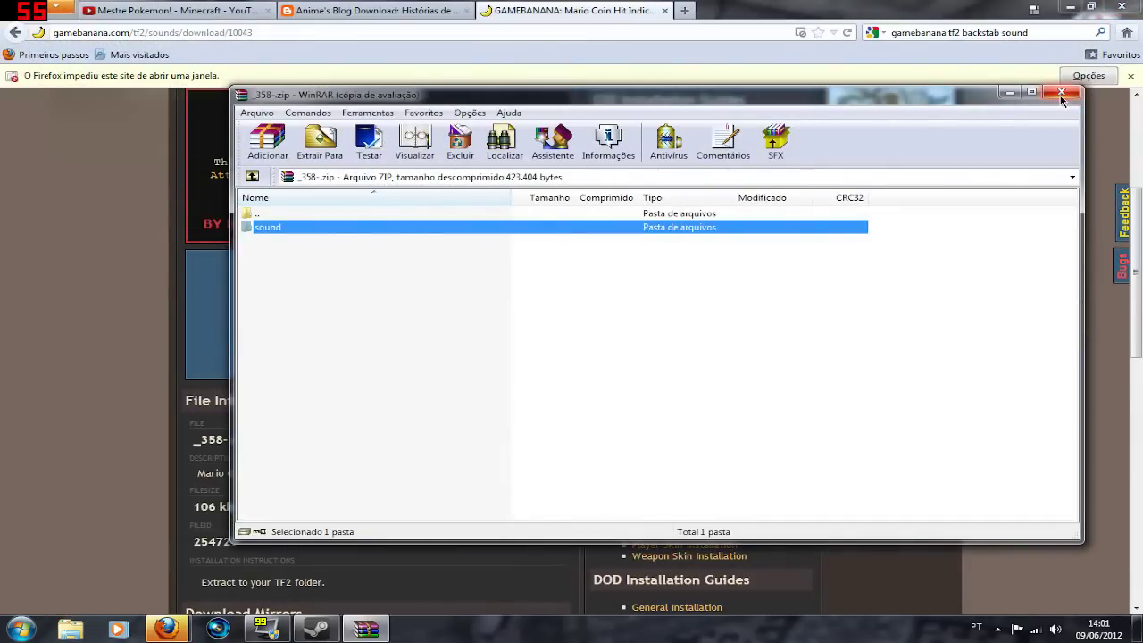
{"action": "left_click", "coordinate": [1062, 93]}
{"action": "left_click", "coordinate": [664, 10]}
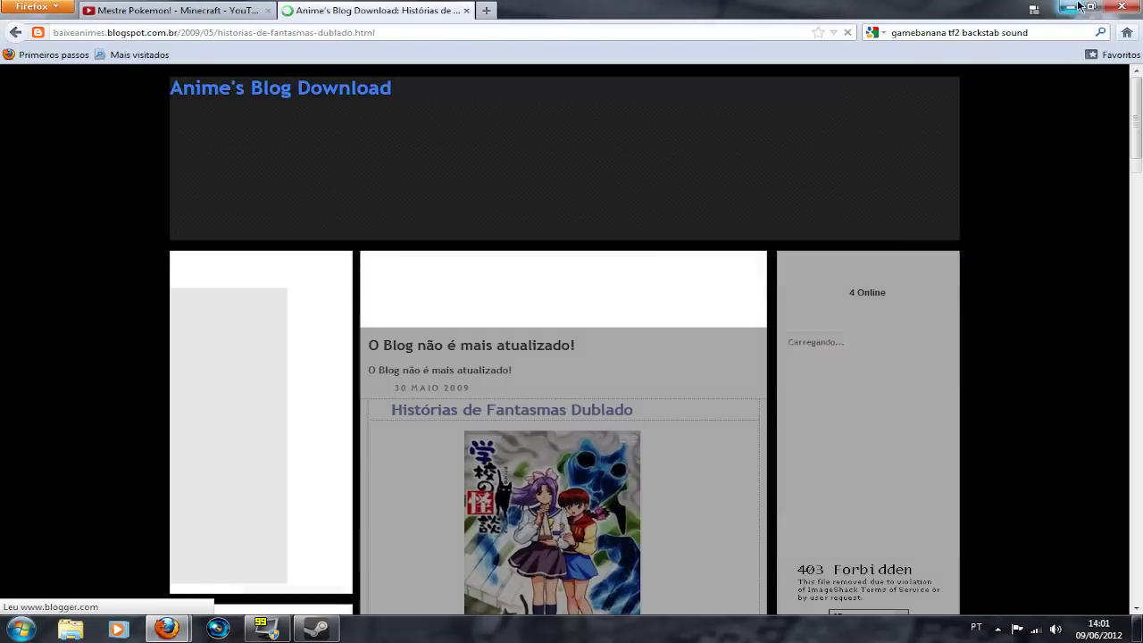
{"action": "left_click", "coordinate": [1077, 7]}
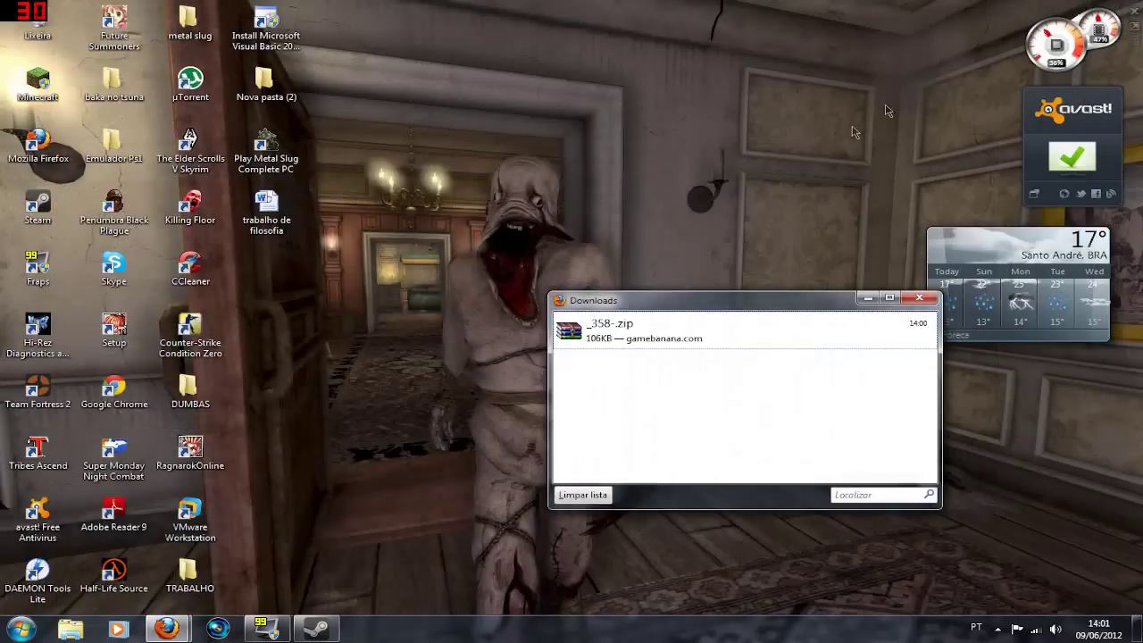
{"action": "left_click", "coordinate": [582, 495]}
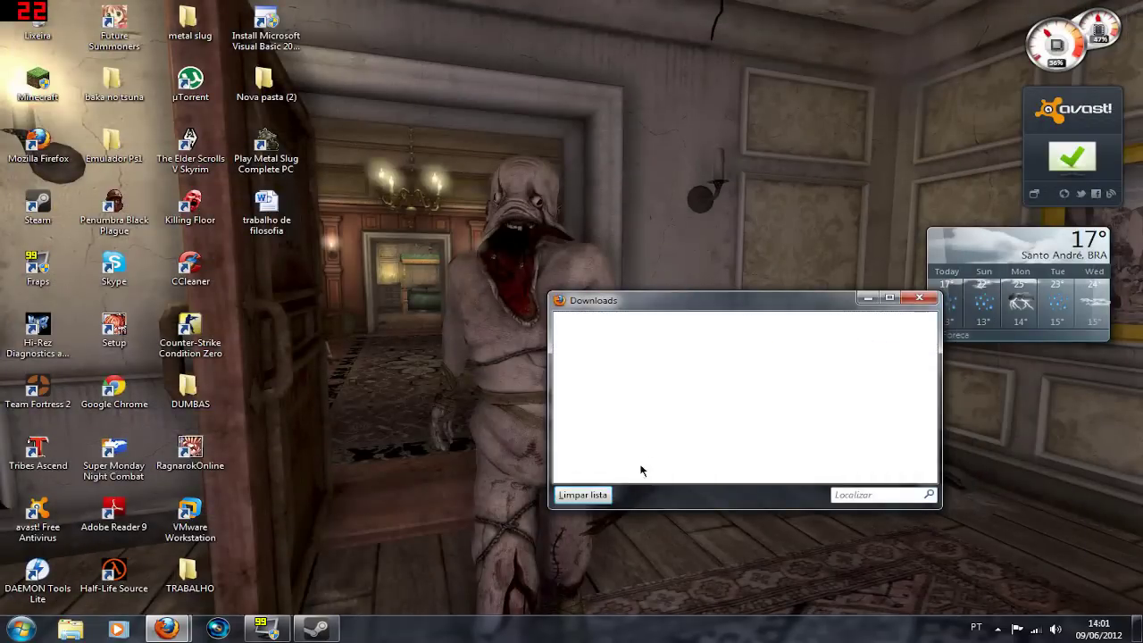